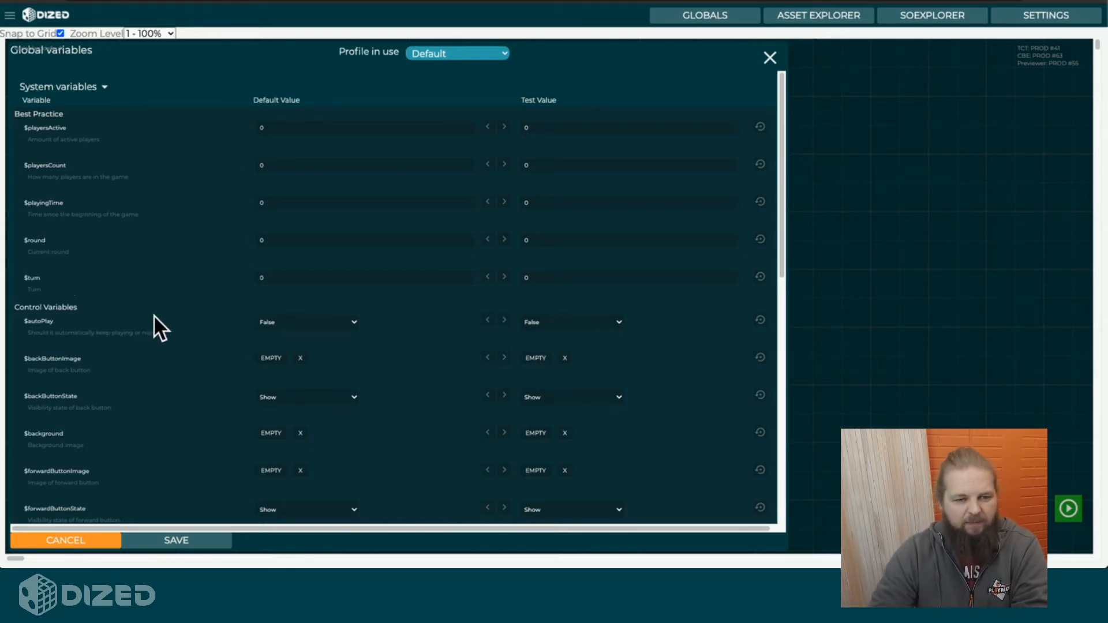
# Examine the system variables and the custom variables in the global variables list.
pyautogui.scroll(-6, 154, 314)
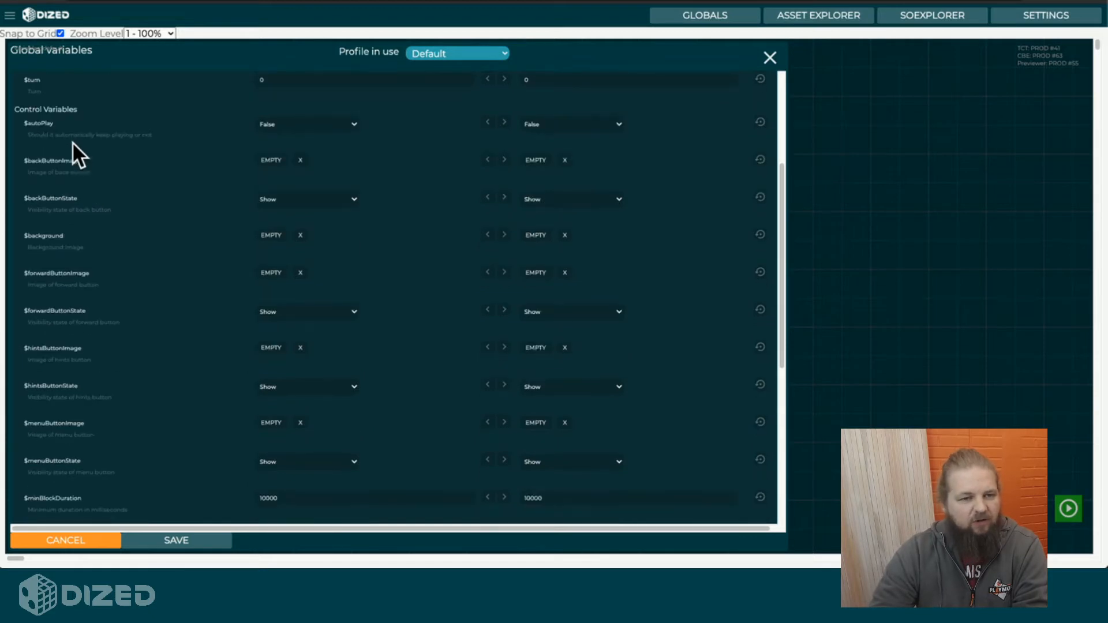
pyautogui.scroll(-3, 75, 165)
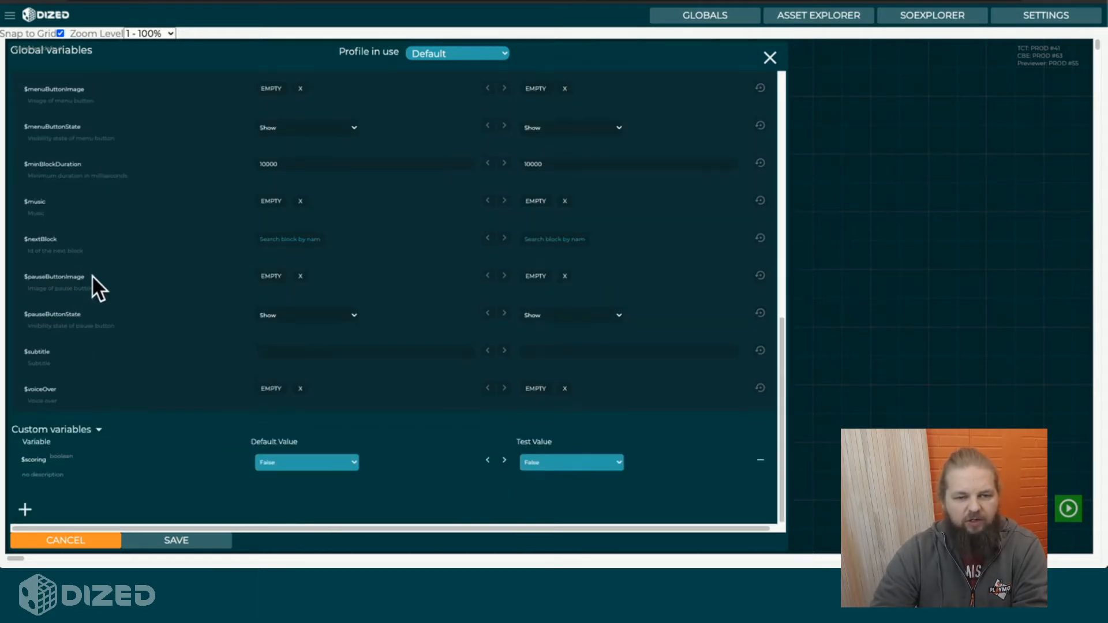
pyautogui.scroll(2, 92, 279)
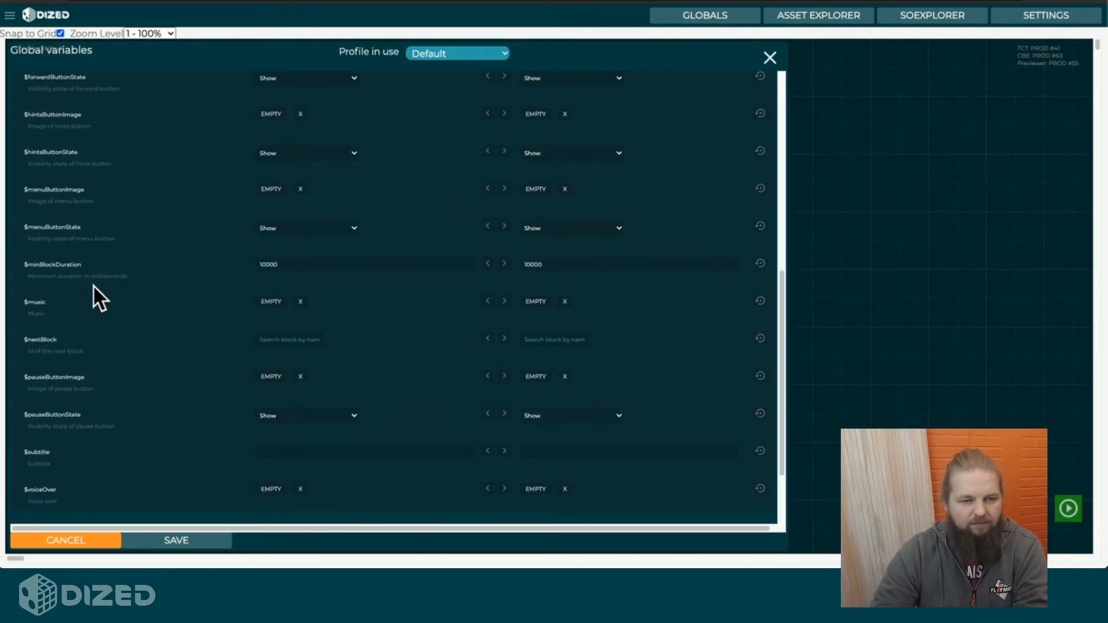
pyautogui.scroll(-2, 92, 286)
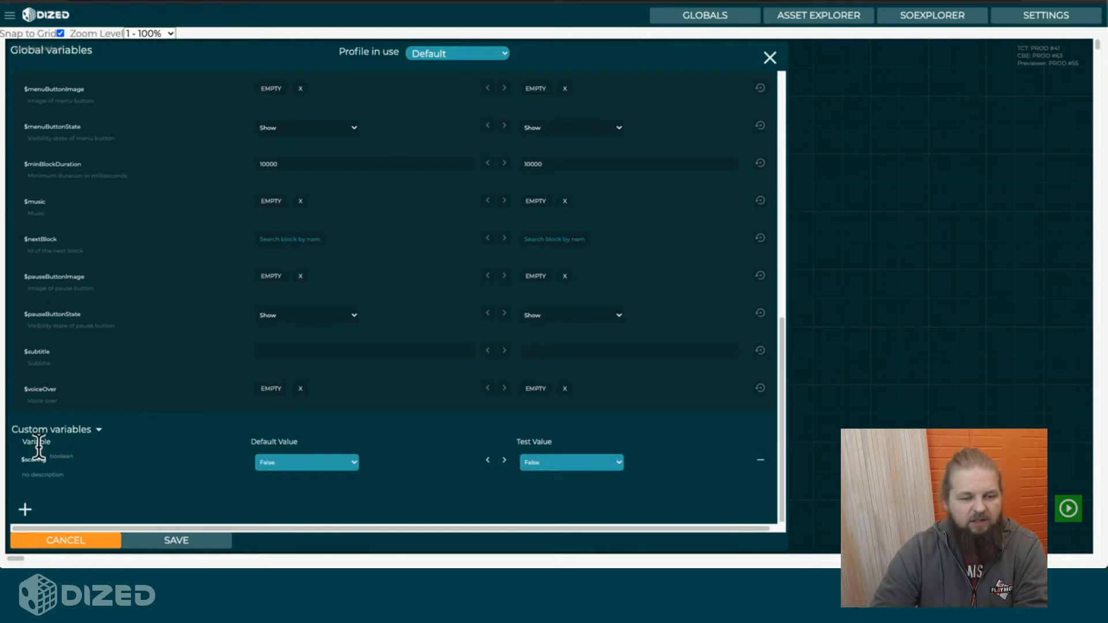
pyautogui.scroll(10, 179, 279)
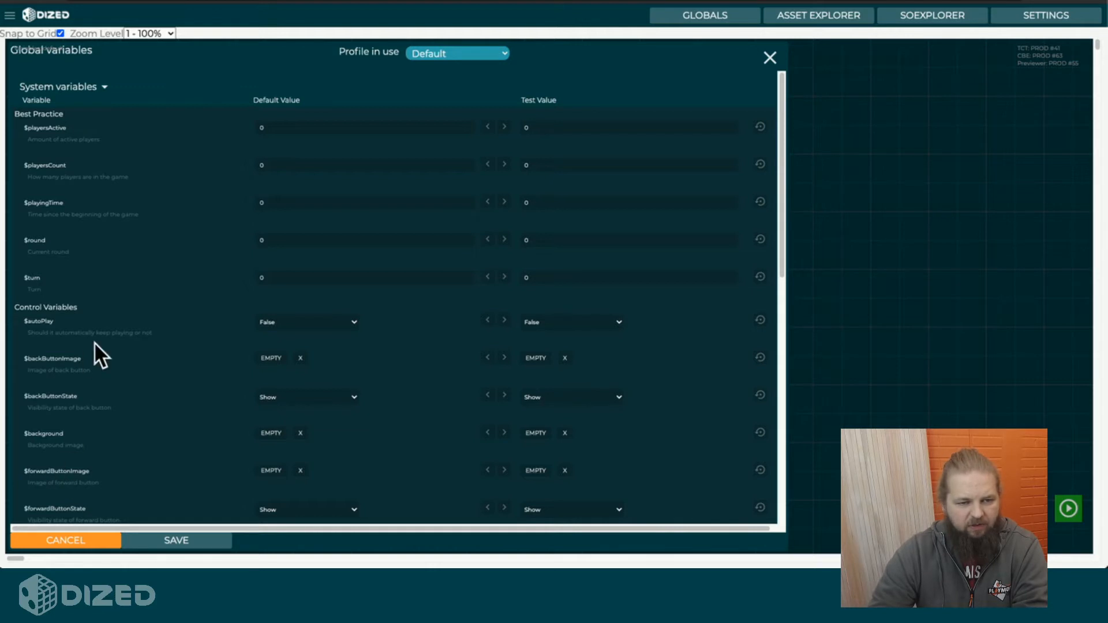
pyautogui.scroll(-10, 95, 342)
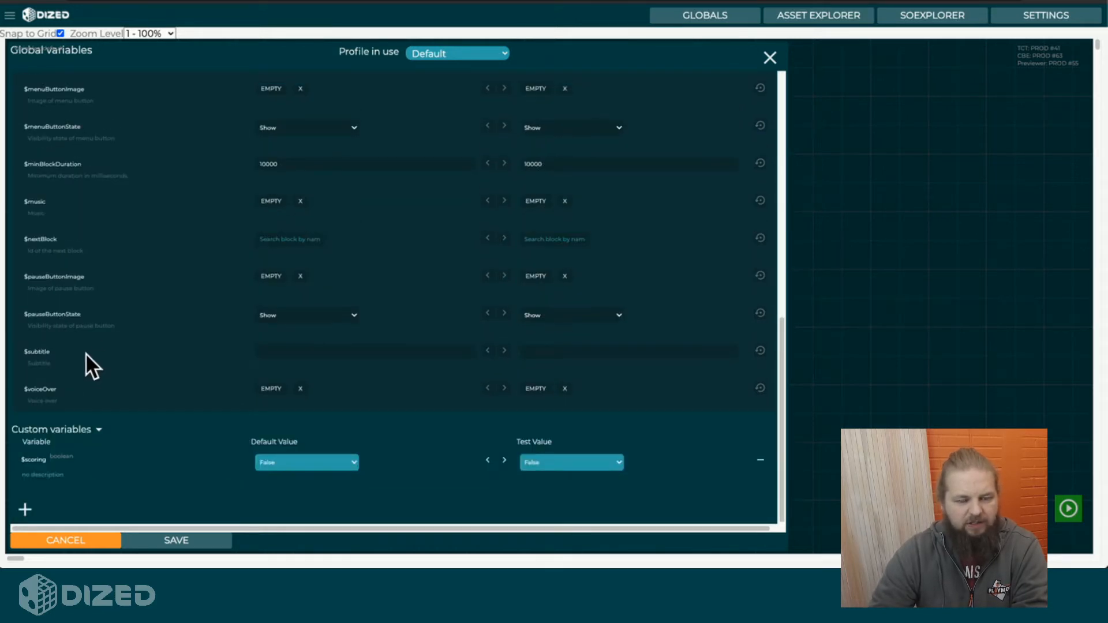
pyautogui.scroll(10, 88, 289)
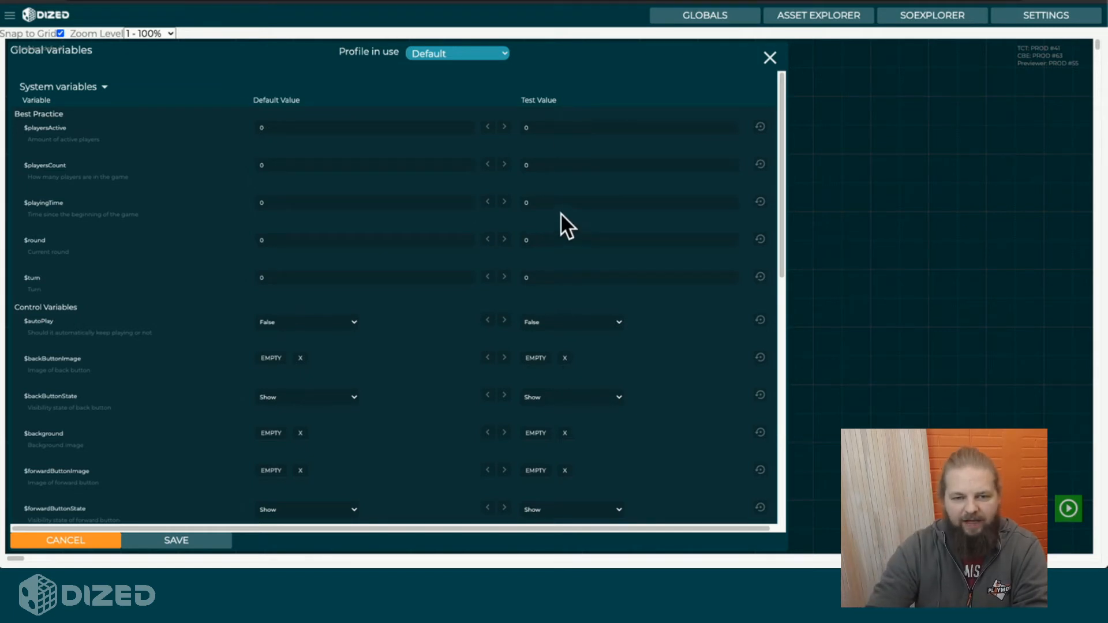
# Set the test values of $playingTime to 500 and $playersCount to 3.
pyautogui.doubleClick(535, 202)
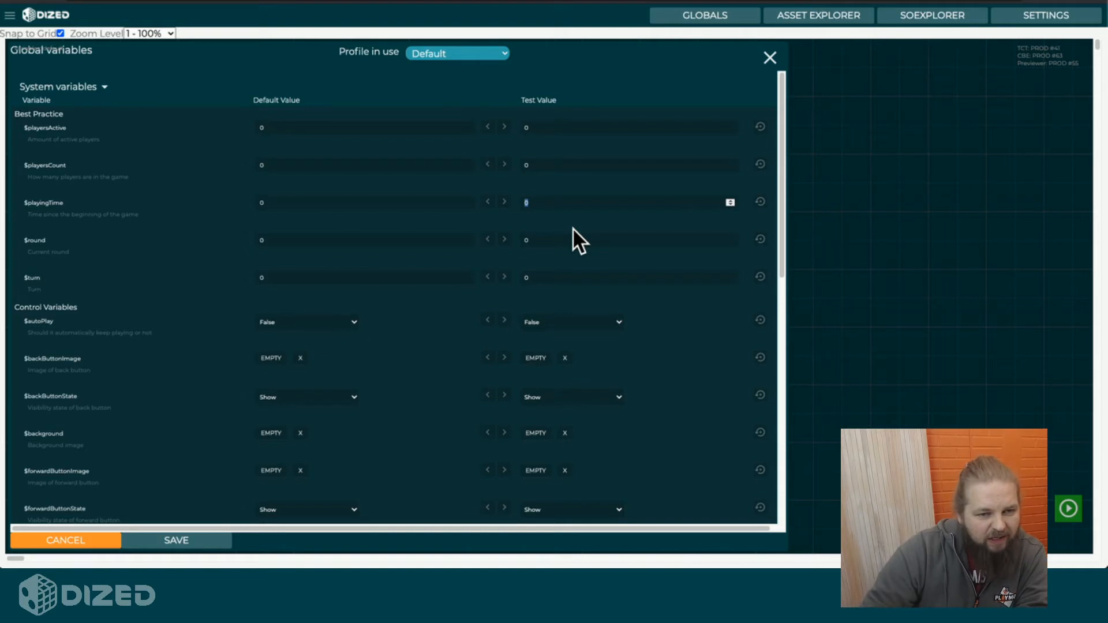
pyautogui.write('500')
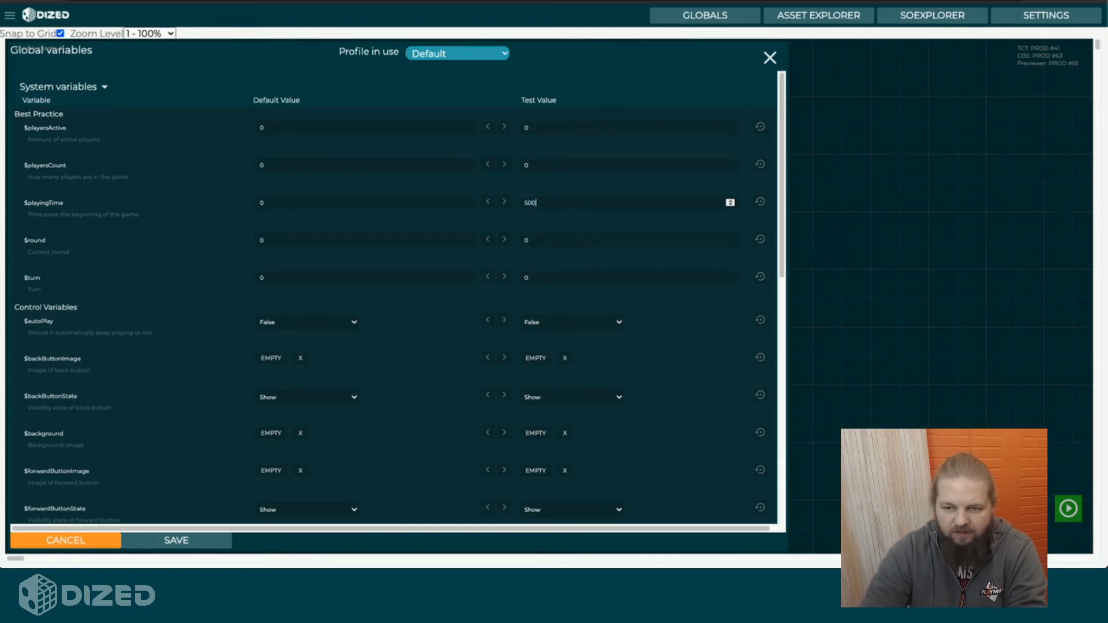
pyautogui.doubleClick(566, 166)
pyautogui.write('3')
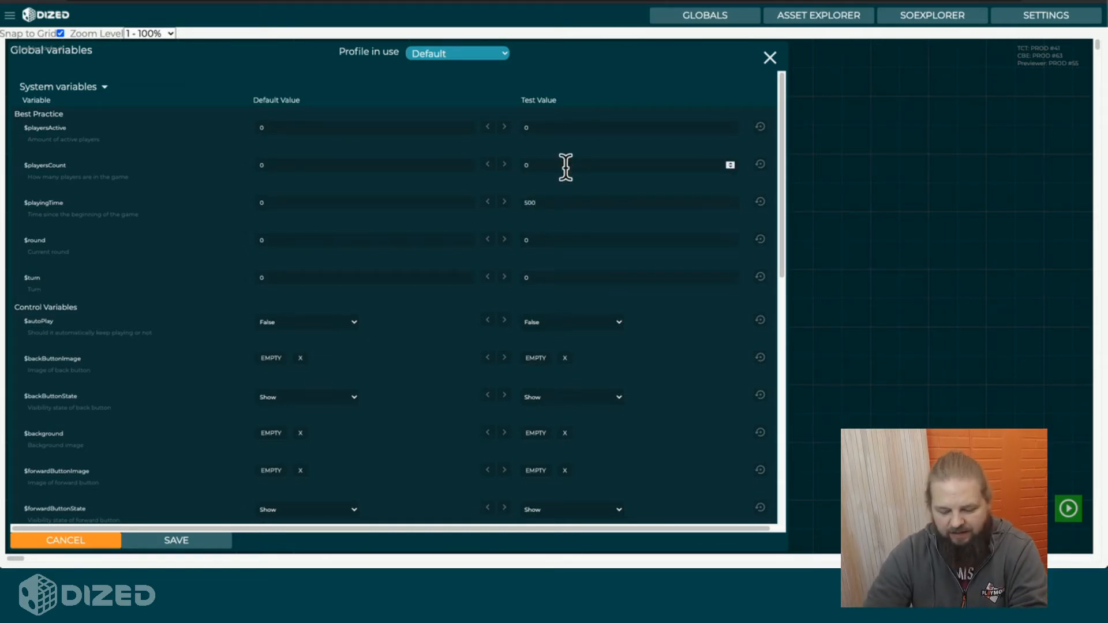
# Set the test values of $round to 4 and $turn to 3.
pyautogui.click(537, 237)
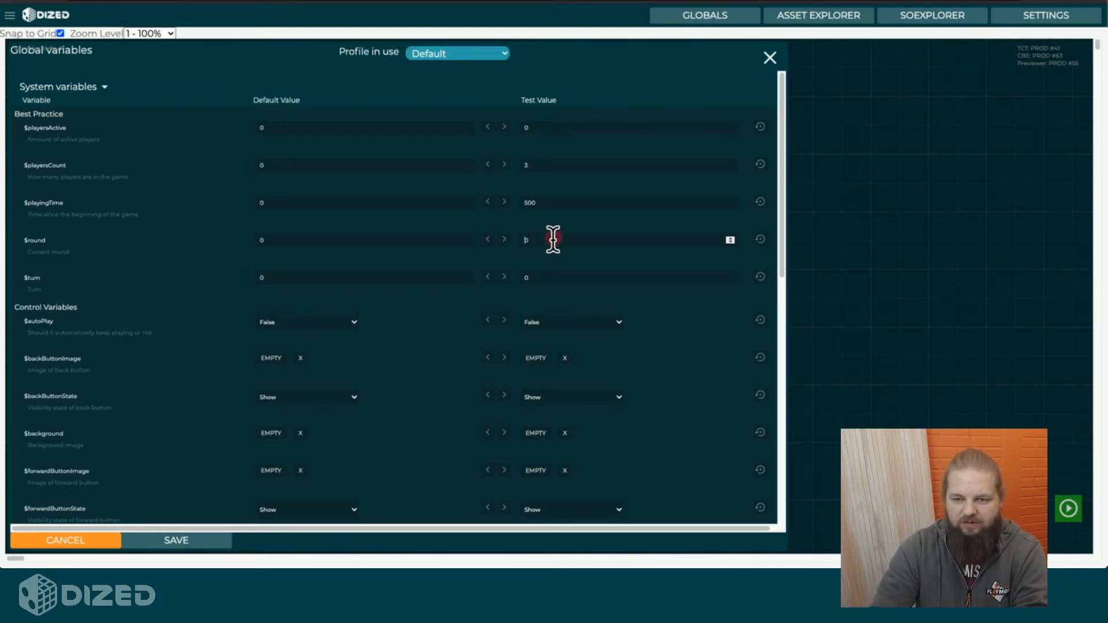
pyautogui.press('BackSpace')
pyautogui.write('4')
pyautogui.click(546, 278)
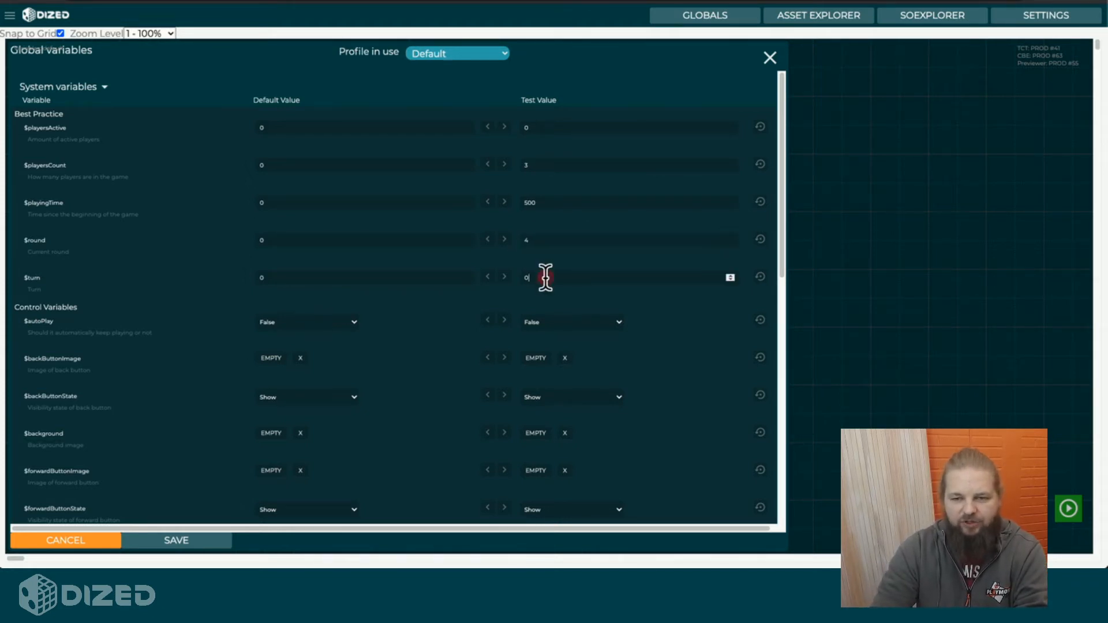
pyautogui.press('BackSpace')
pyautogui.write('3')
pyautogui.click(584, 293)
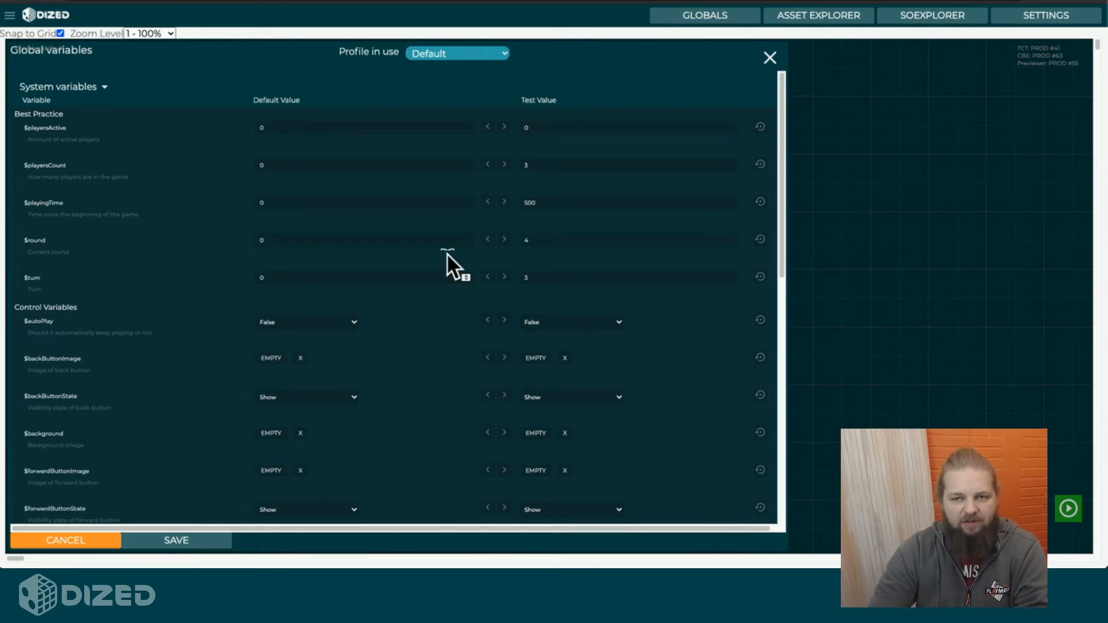
# Switch the profile in use to template and return it to Default.
pyautogui.click(476, 55)
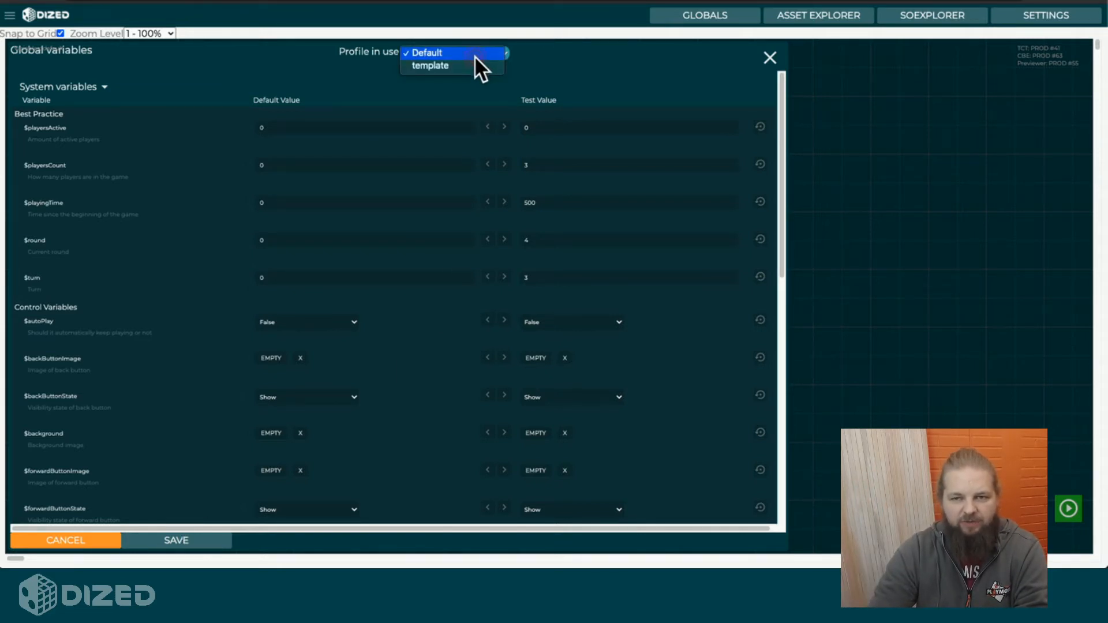
pyautogui.click(447, 65)
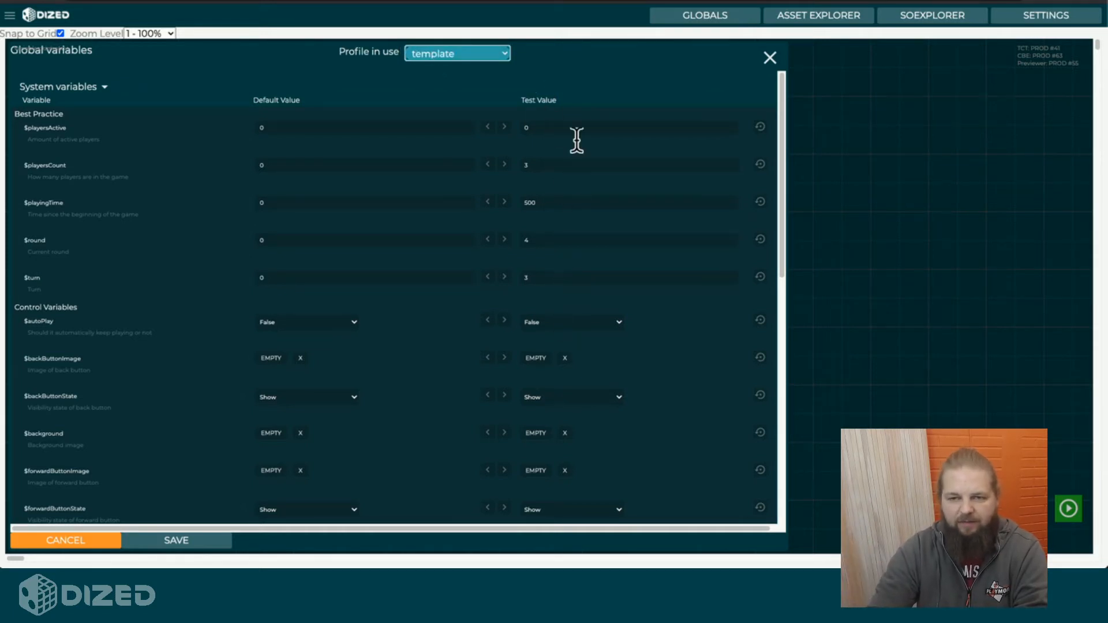
pyautogui.click(466, 56)
pyautogui.click(459, 40)
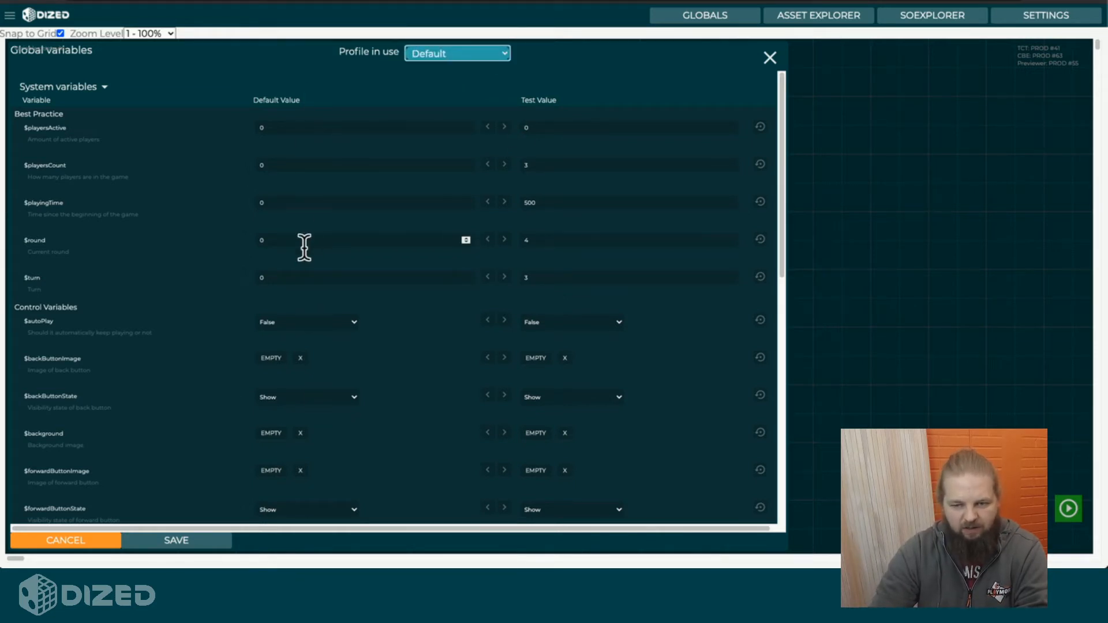
# Copy the $playingTime test value into its default value and reset that default to 0.
pyautogui.click(488, 201)
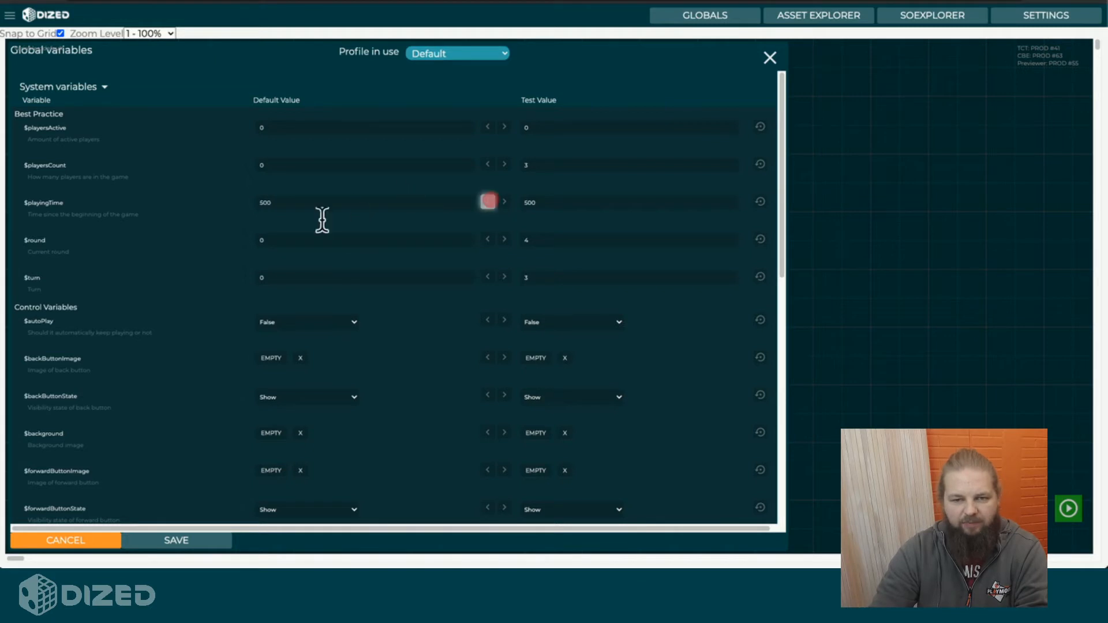
pyautogui.doubleClick(289, 202)
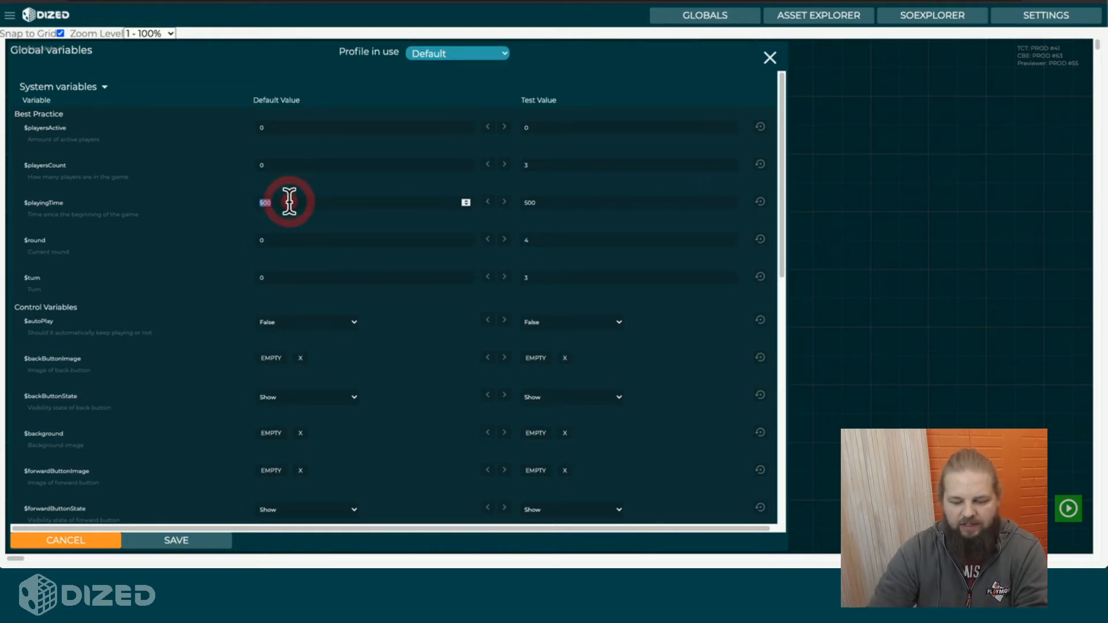
pyautogui.write('0')
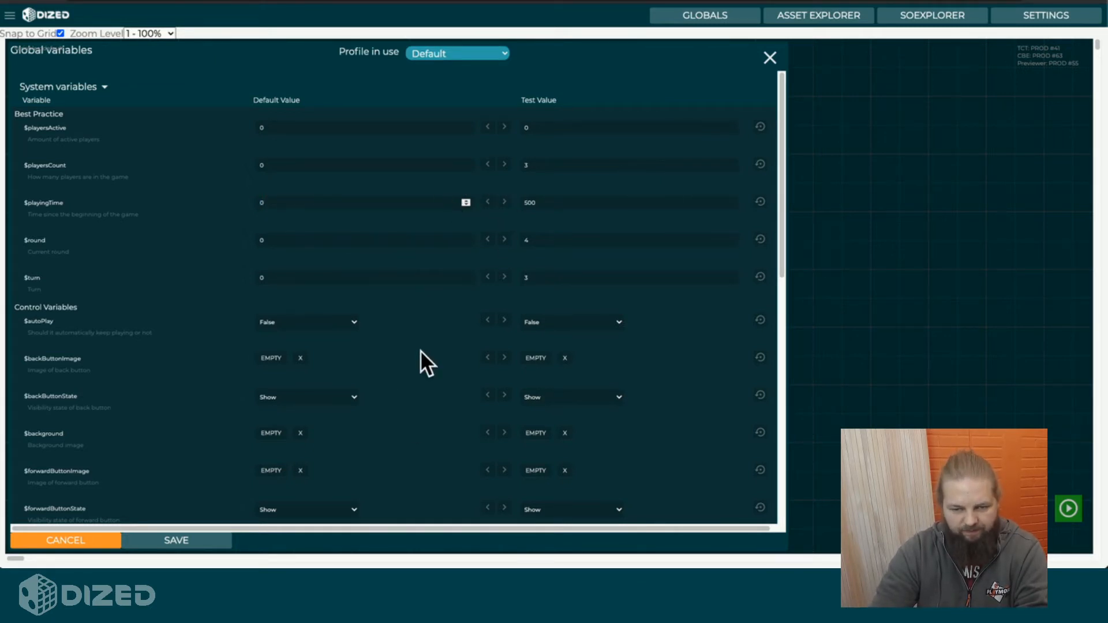
# Try True as the default value of the custom variable $scoring and return it to False.
pyautogui.scroll(-2, 421, 351)
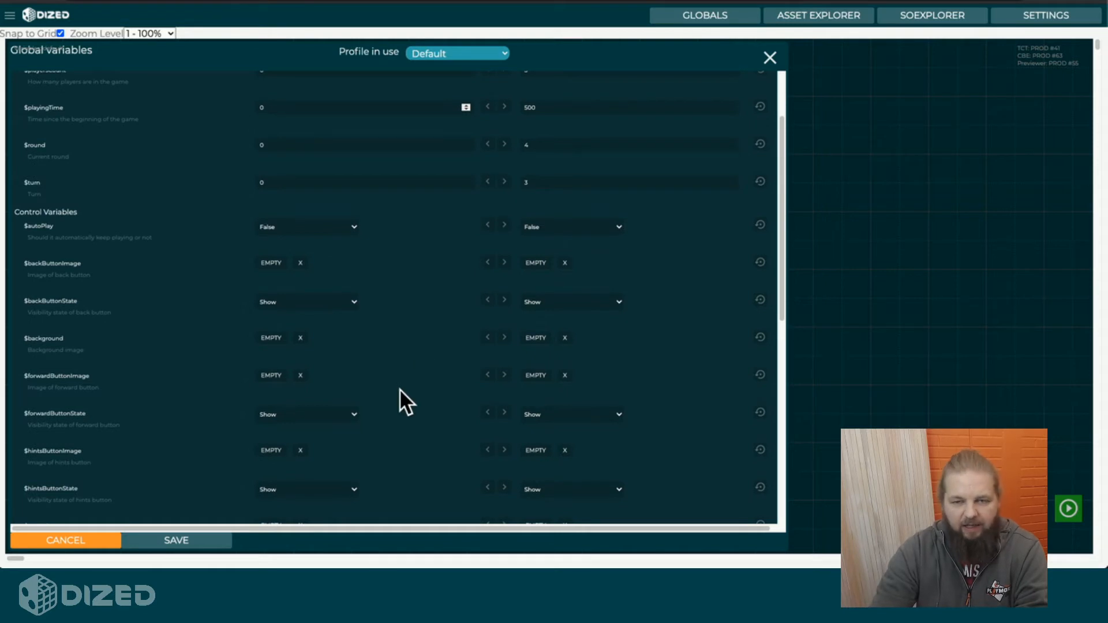
pyautogui.scroll(2, 404, 312)
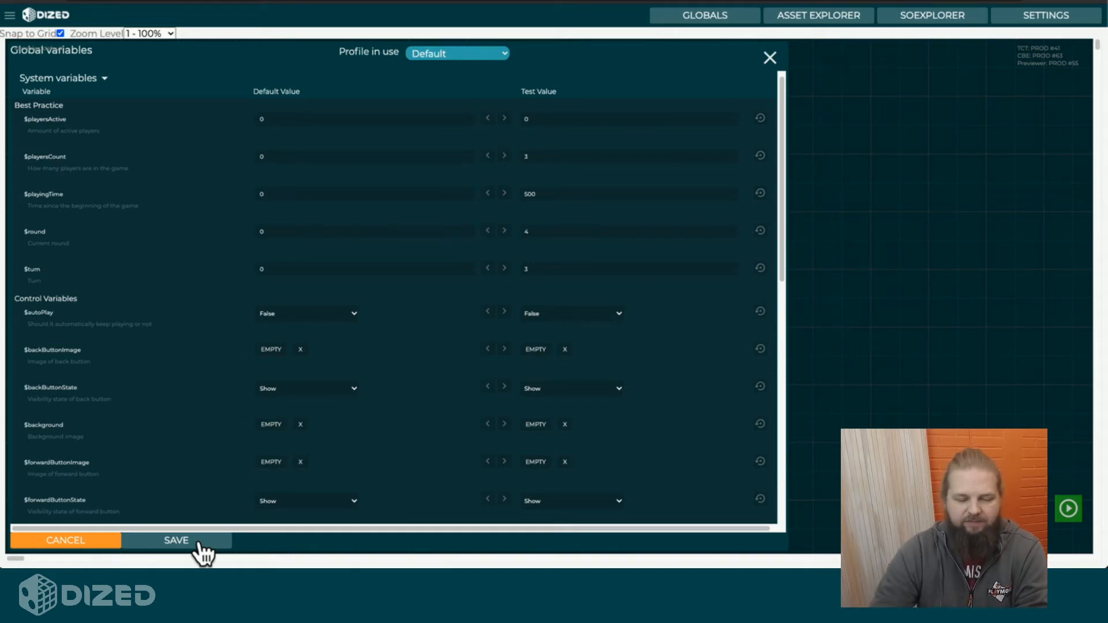
pyautogui.scroll(-10, 220, 389)
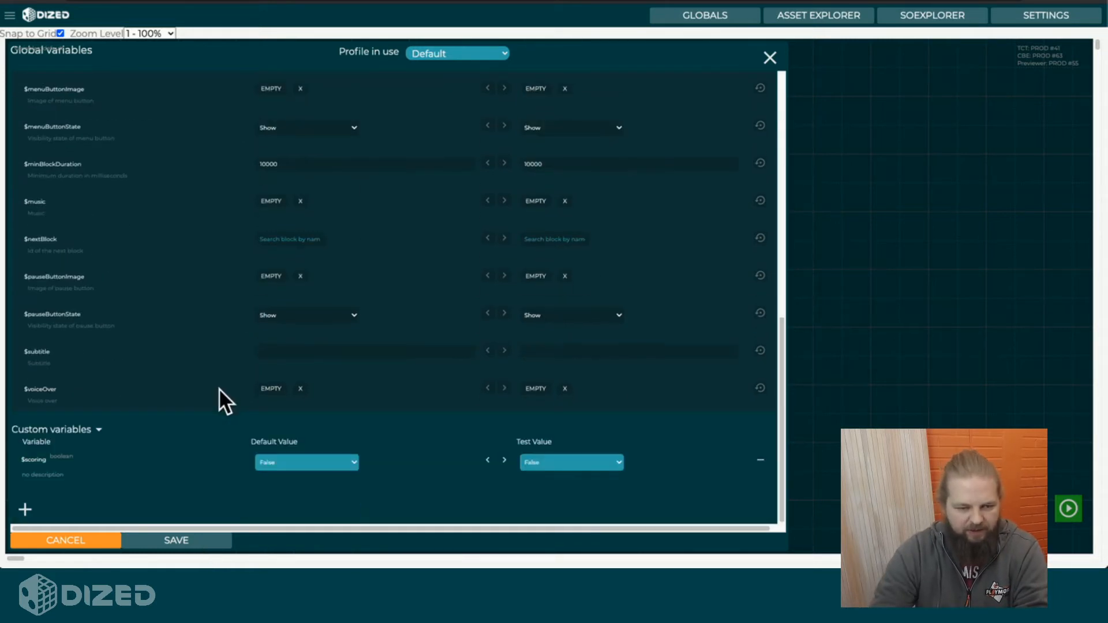
pyautogui.click(73, 453)
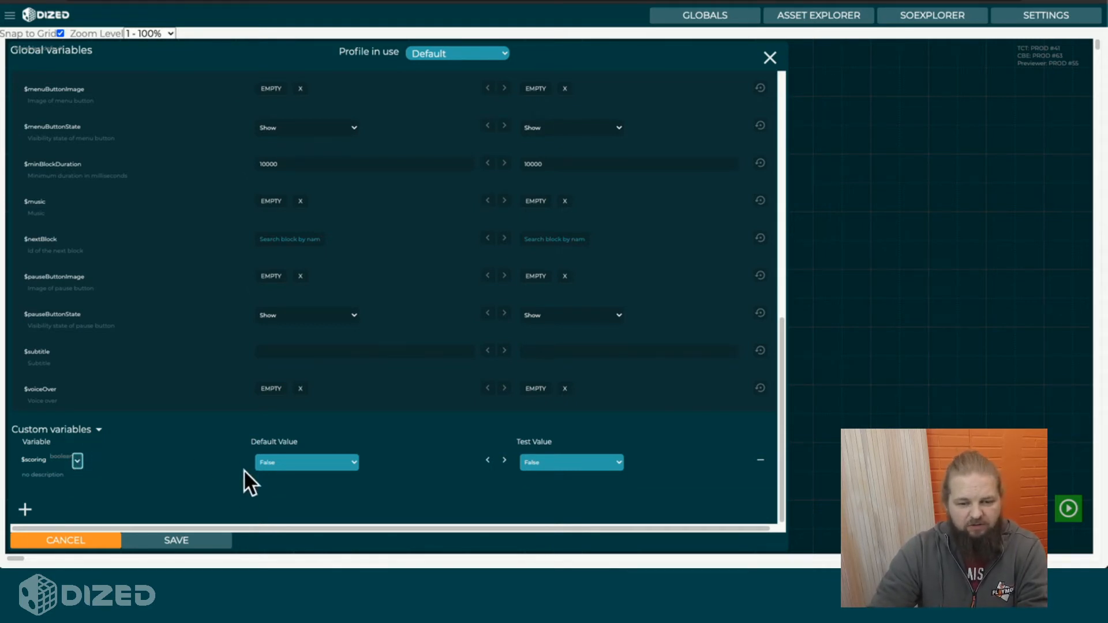
pyautogui.click(309, 463)
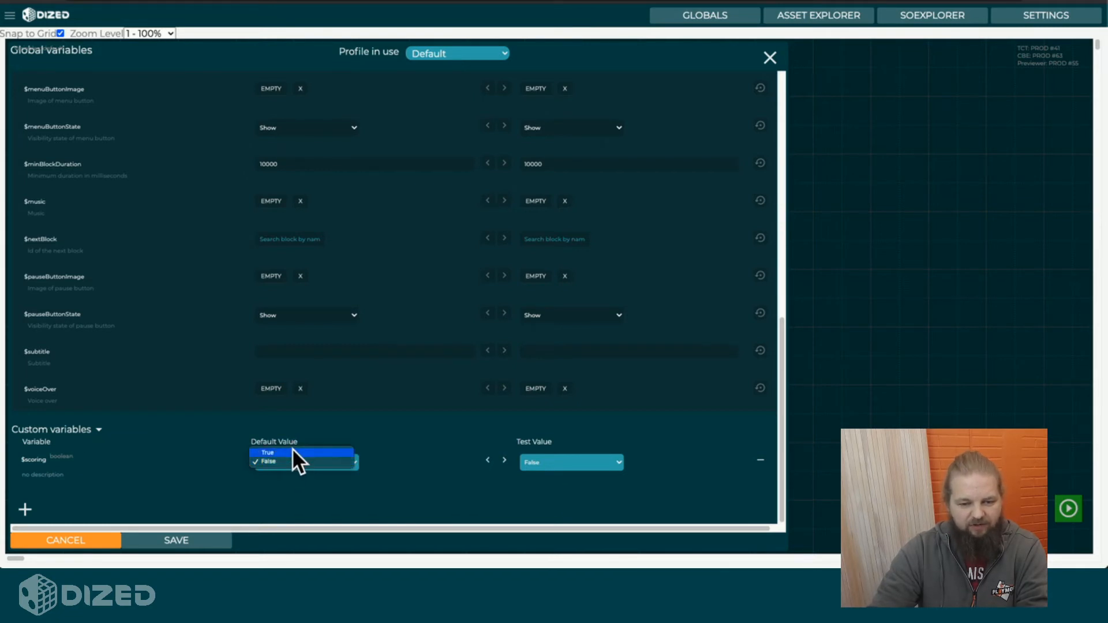
pyautogui.click(292, 452)
pyautogui.click(289, 460)
pyautogui.click(284, 469)
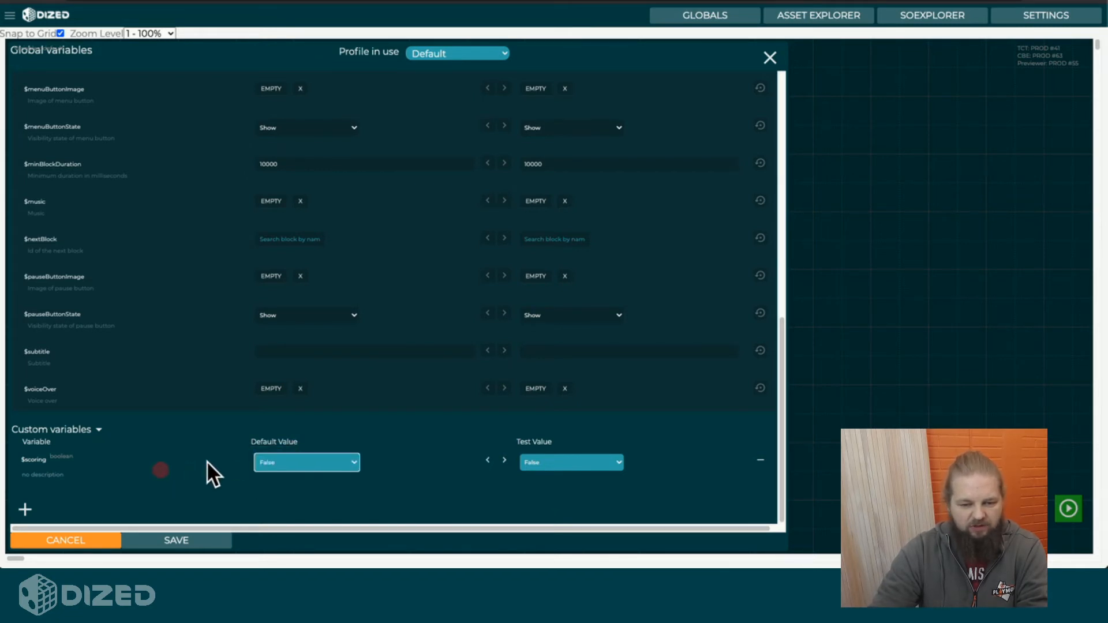
pyautogui.click(207, 461)
# Change the type of $scoring to asset, and open and close the image picker for its default value.
pyautogui.click(127, 445)
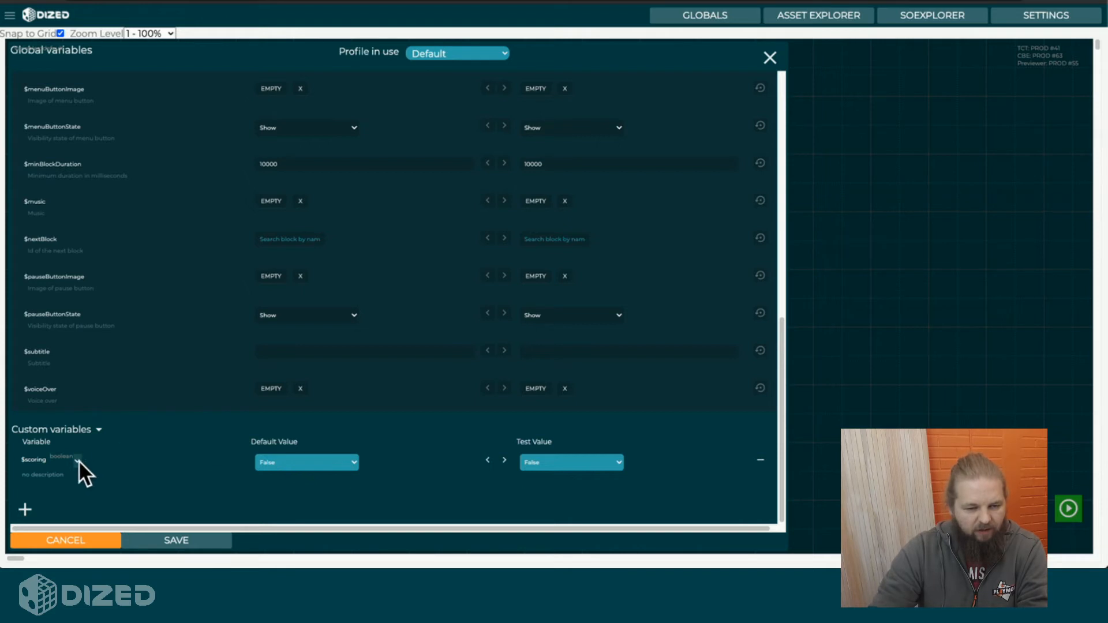
pyautogui.click(95, 468)
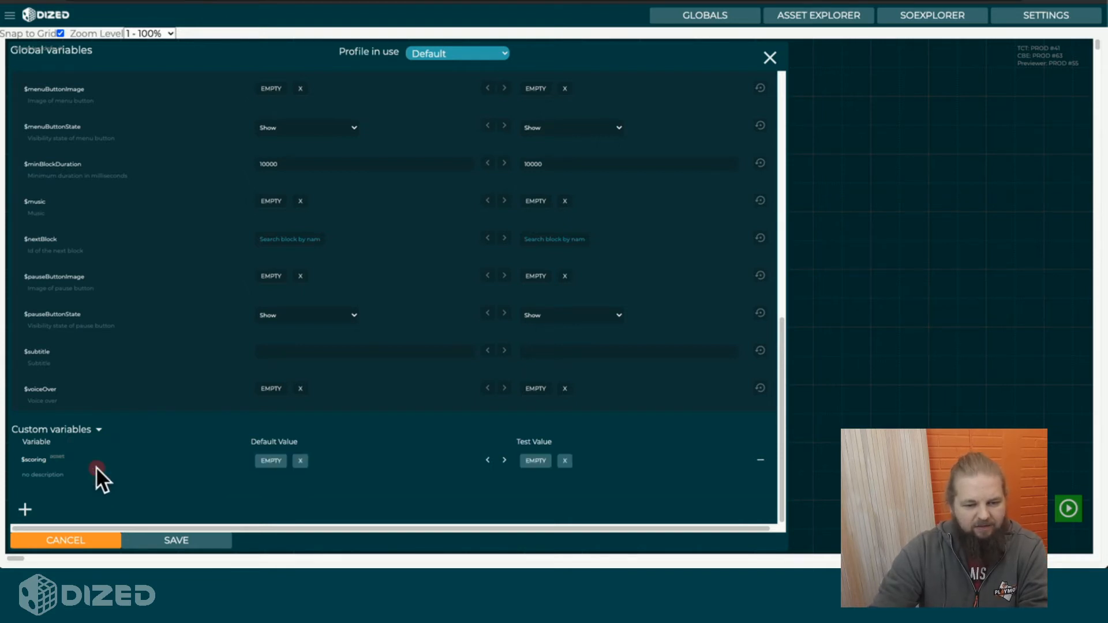
pyautogui.click(271, 460)
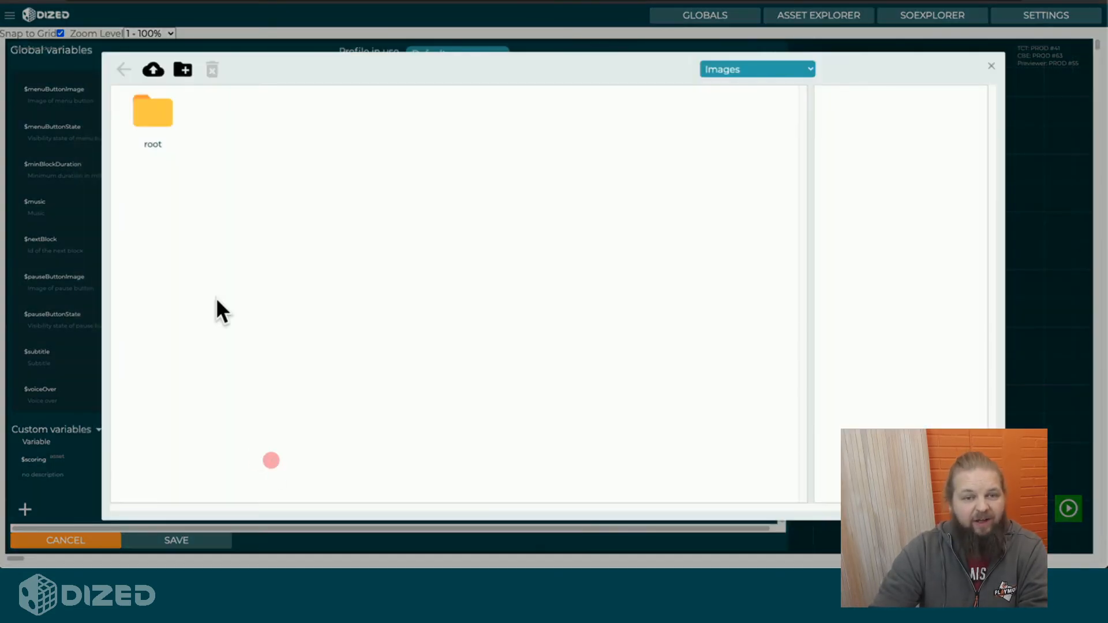
pyautogui.click(990, 66)
pyautogui.click(447, 323)
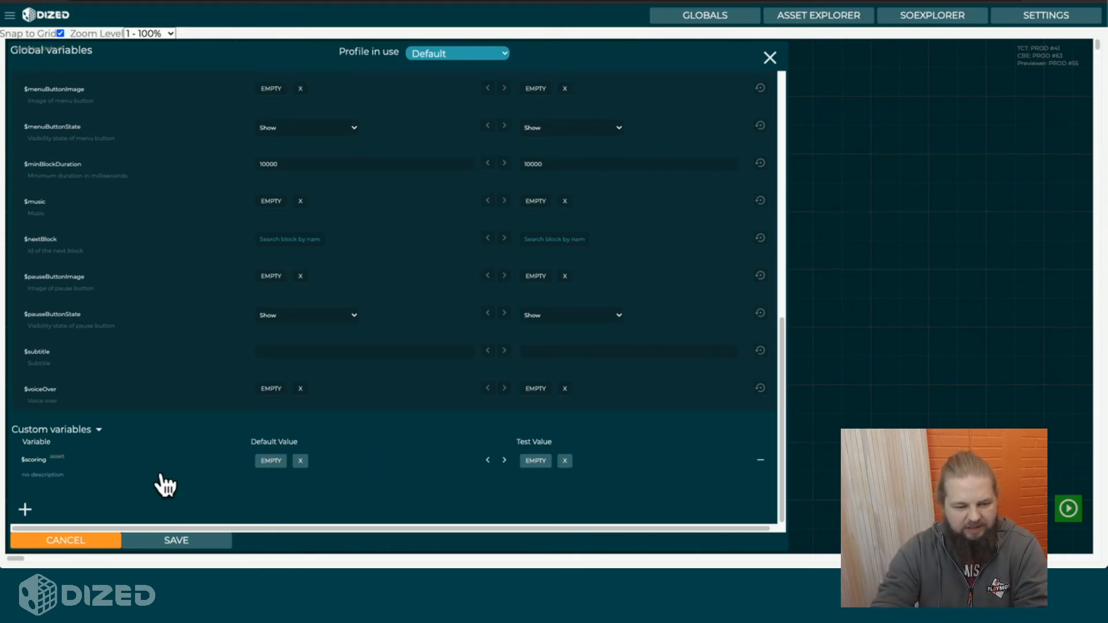
# Change the type of the custom variable $scoring to text.
pyautogui.click(106, 454)
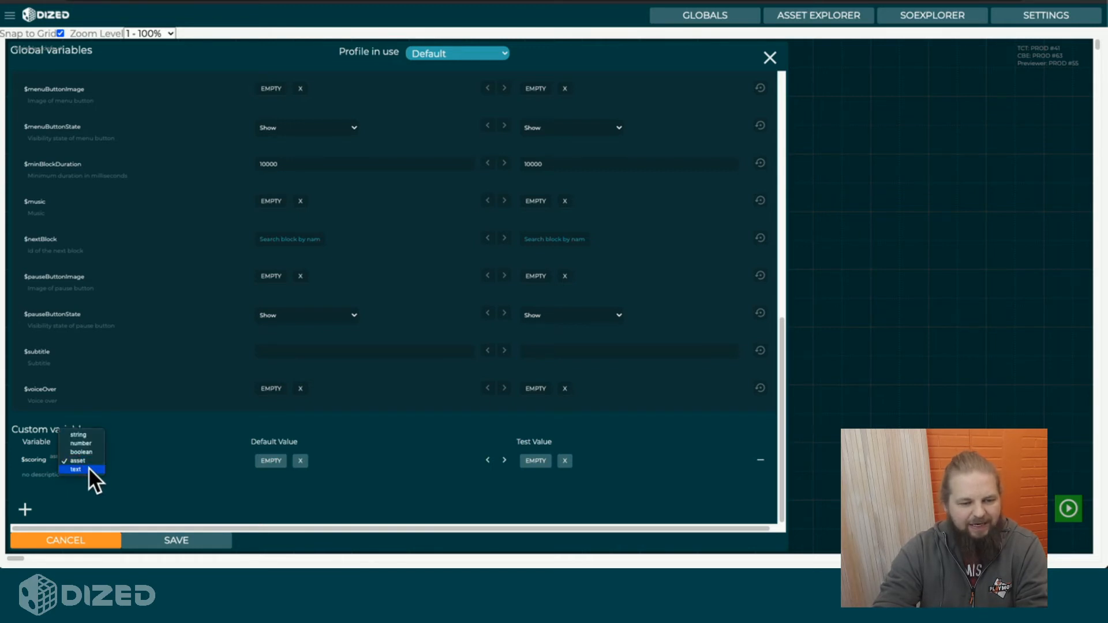
pyautogui.click(89, 468)
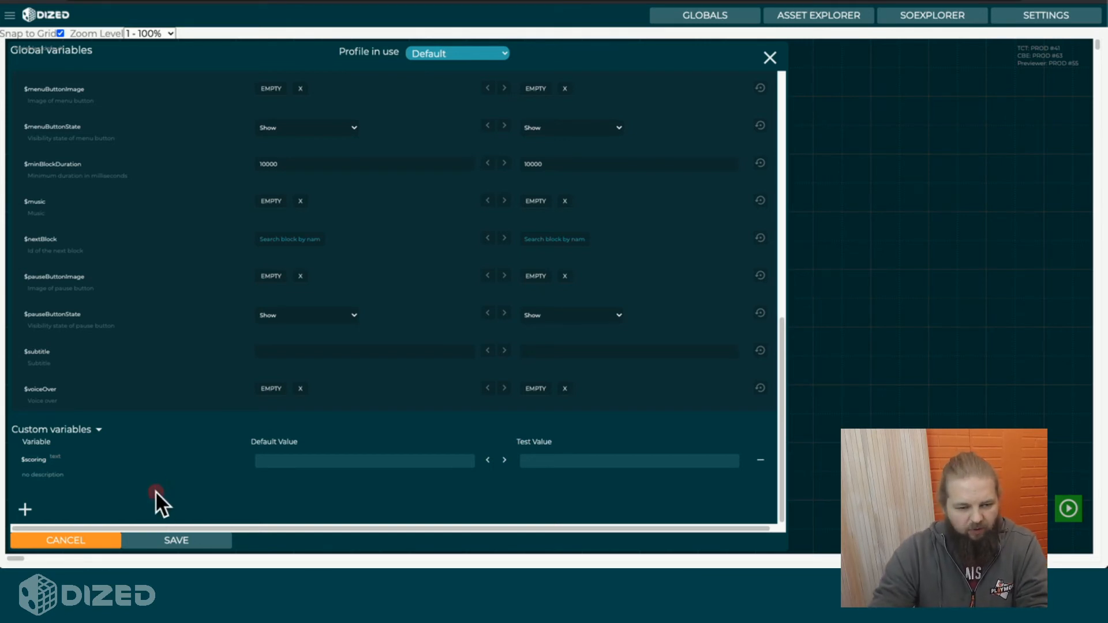
# Add a new custom variable and name it $example.
pyautogui.click(25, 509)
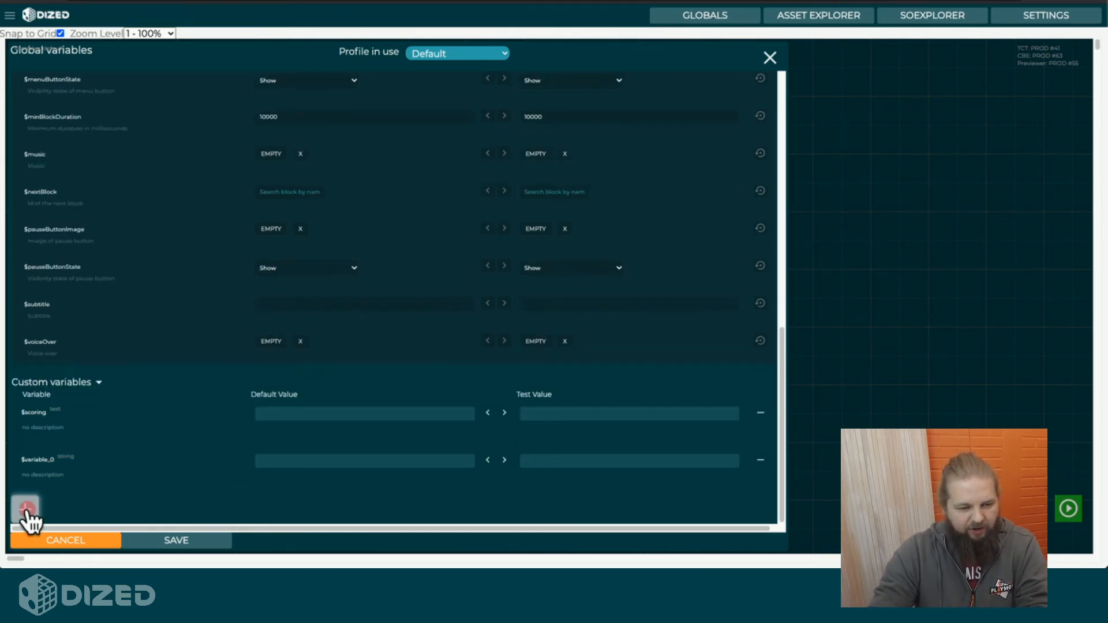
pyautogui.click(46, 462)
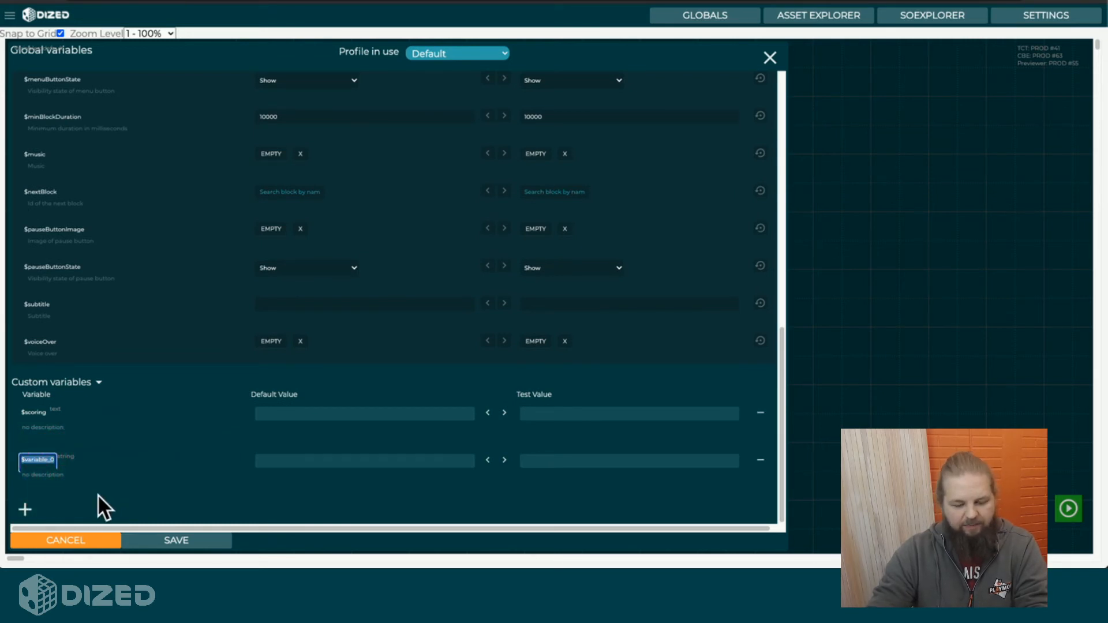
pyautogui.press('Right')
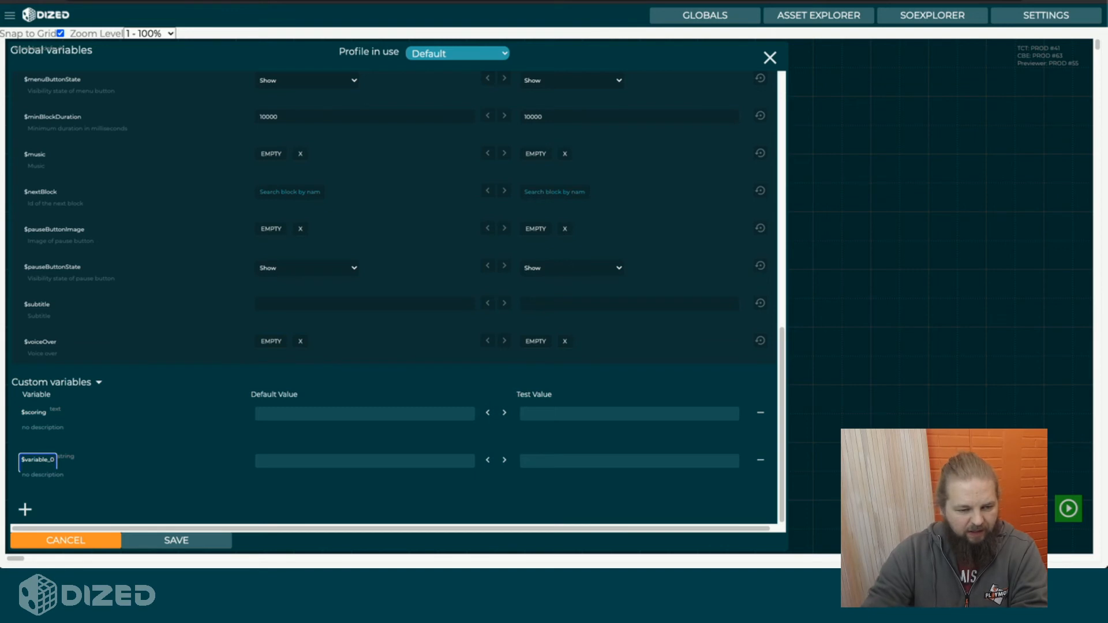
pyautogui.press('BackSpace')
pyautogui.press('BackSpace')
pyautogui.press('BackSpace')
pyautogui.press('BackSpace')
pyautogui.press('BackSpace')
pyautogui.press('BackSpace')
pyautogui.press('BackSpace')
pyautogui.press('BackSpace')
pyautogui.press('BackSpace')
pyautogui.press('BackSpace')
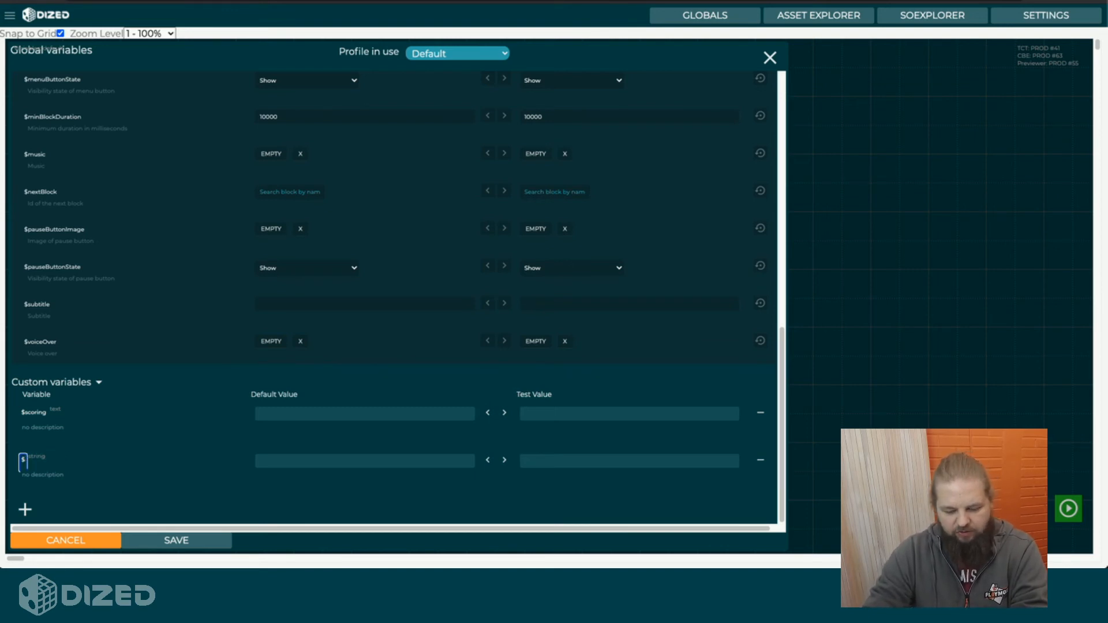
pyautogui.write('example')
pyautogui.click(82, 487)
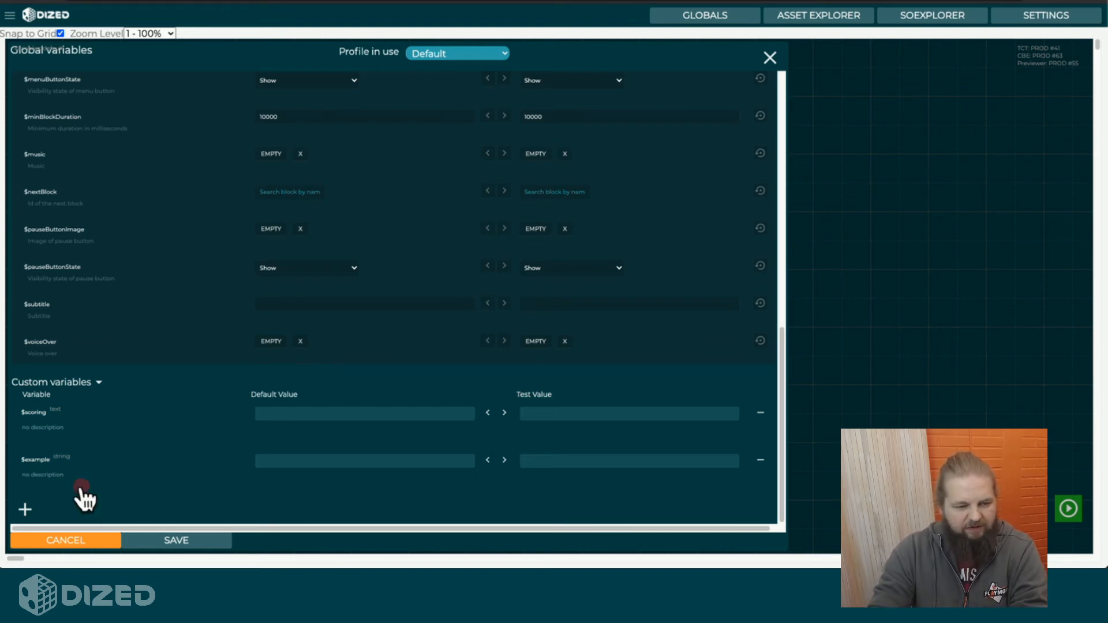
# Rename the custom variable $example as $exampleNumberOne.
pyautogui.doubleClick(34, 461)
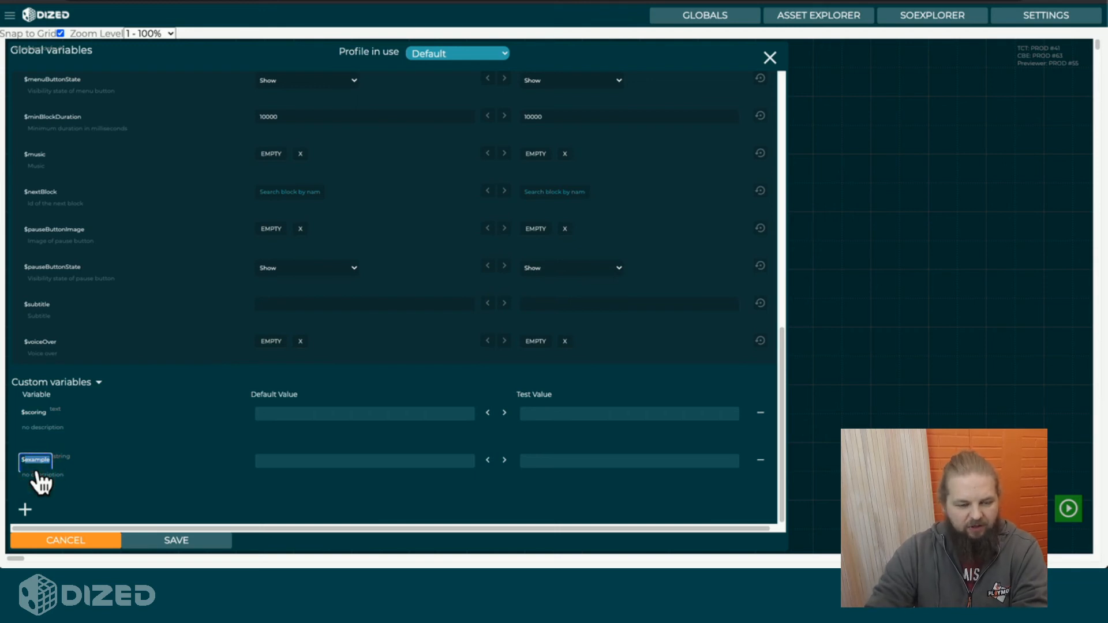
pyautogui.press('Right')
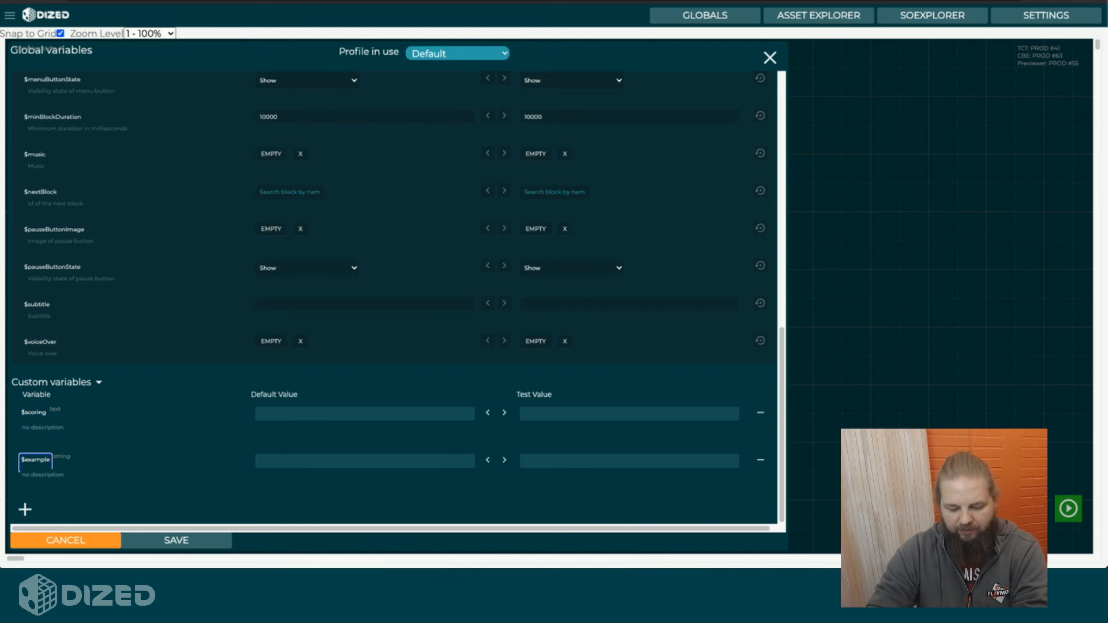
pyautogui.write('NumberOne')
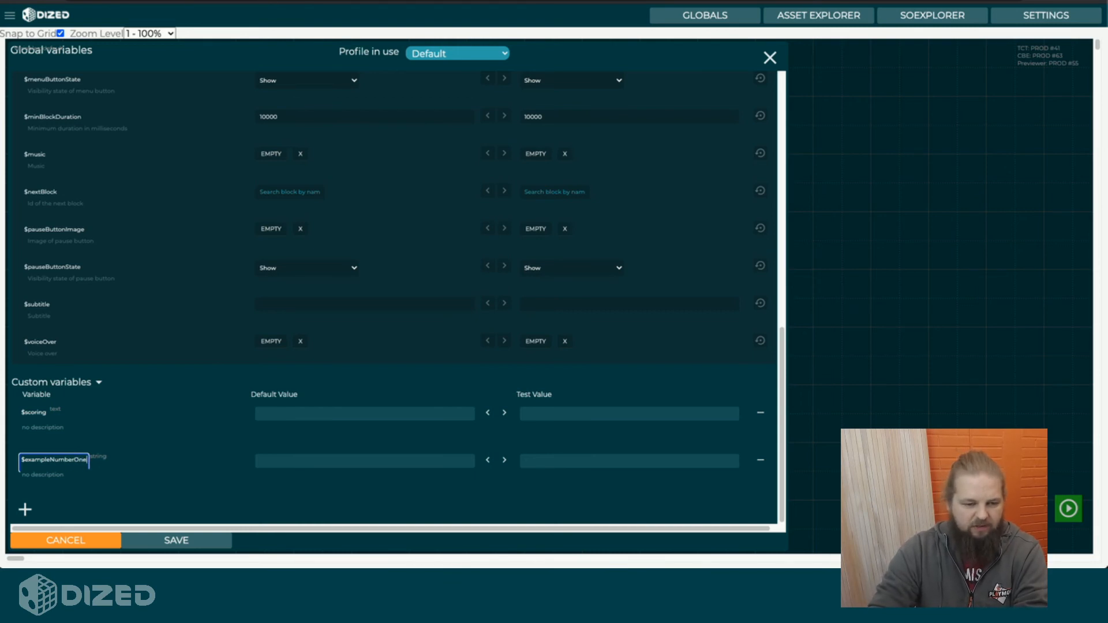
# Enter "This is my variable" as the description of the custom variable $exampleNumberOne.
pyautogui.click(63, 476)
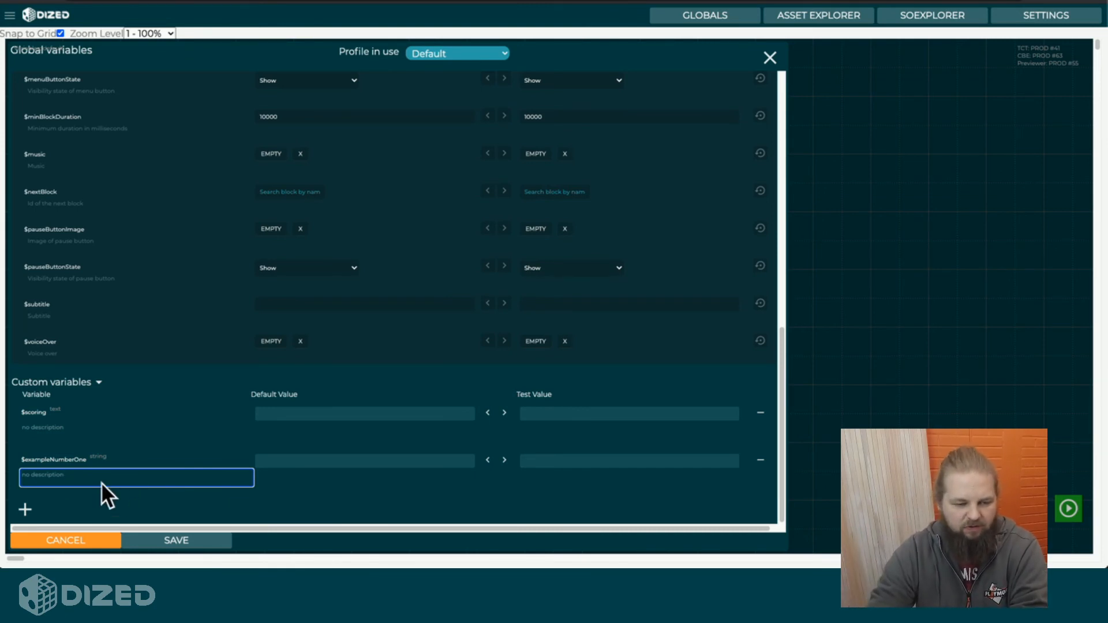
pyautogui.tripleClick(67, 485)
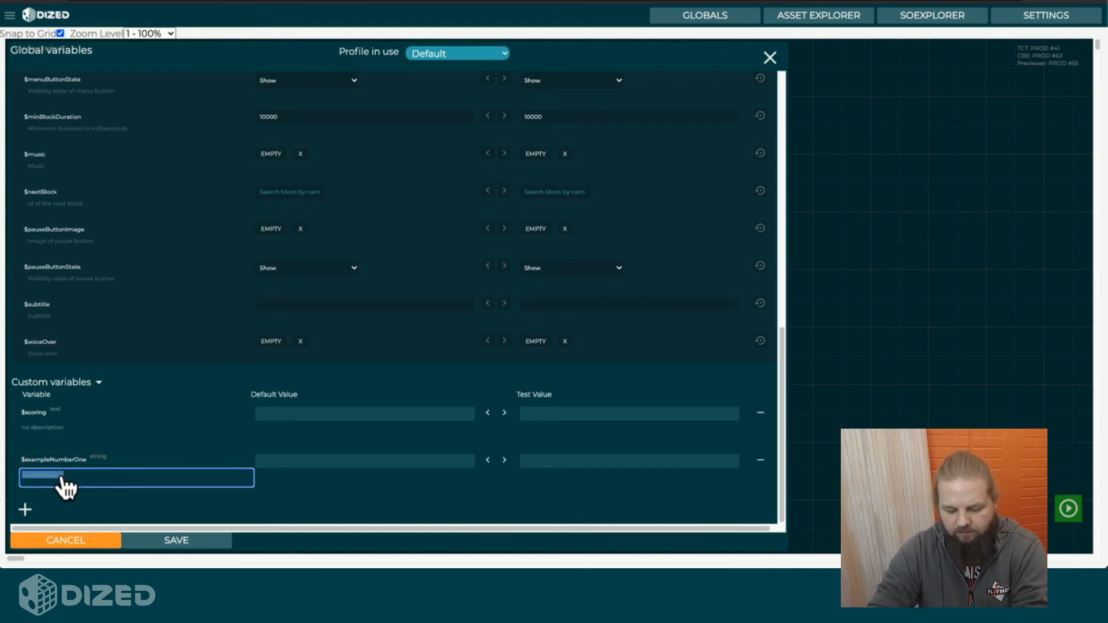
pyautogui.write('This is my variable')
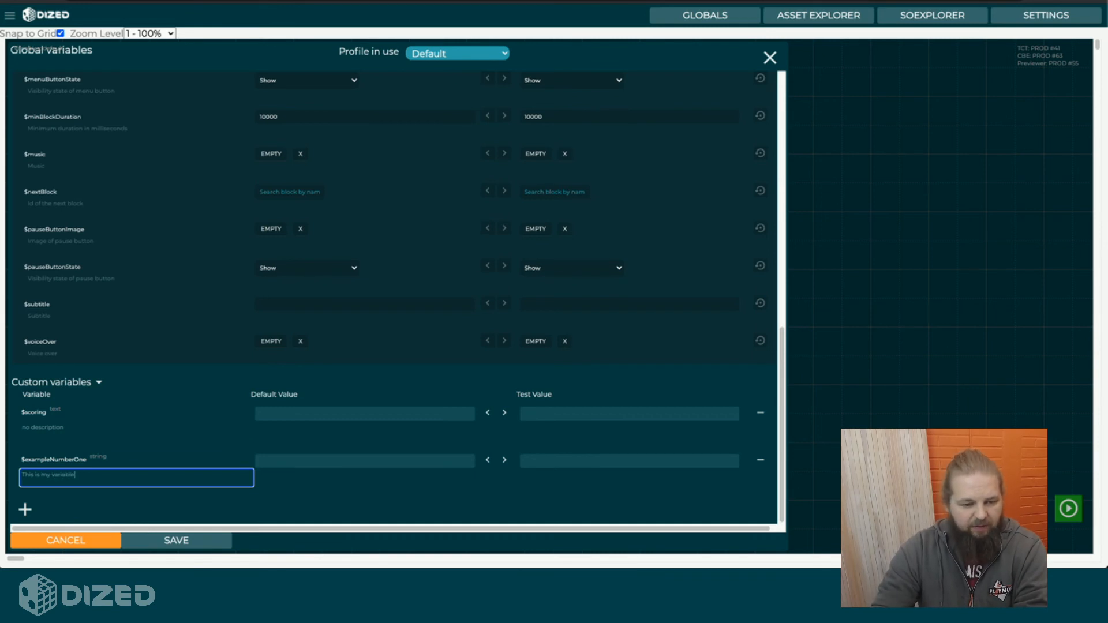
pyautogui.click(279, 483)
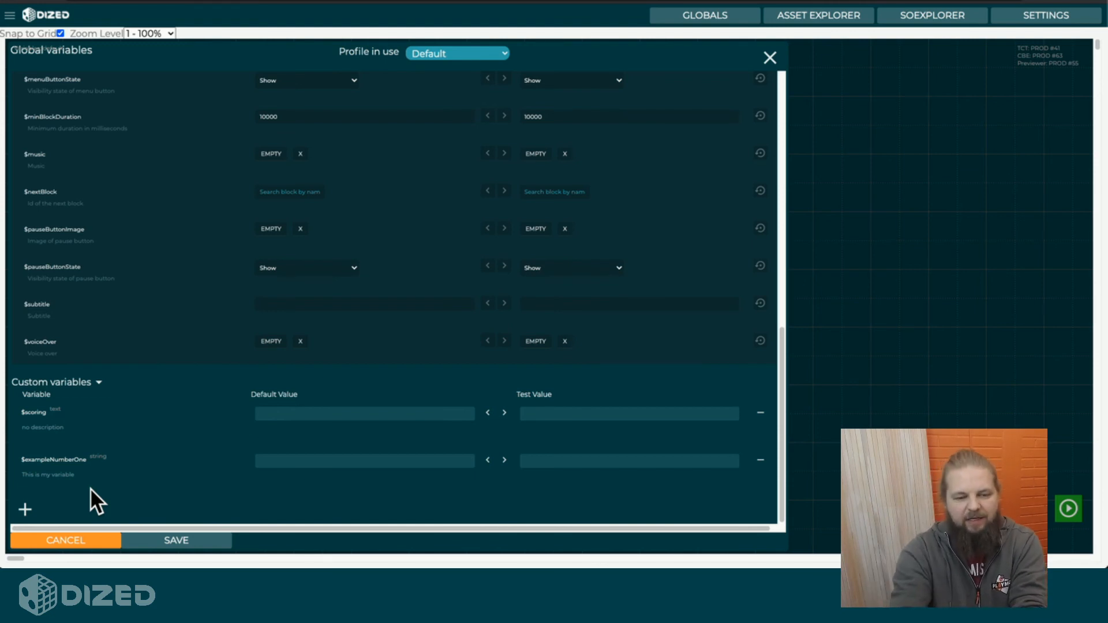
# Replace the description of $exampleNumberOne with "I made this as an example for a video.".
pyautogui.click(57, 474)
pyautogui.tripleClick(59, 476)
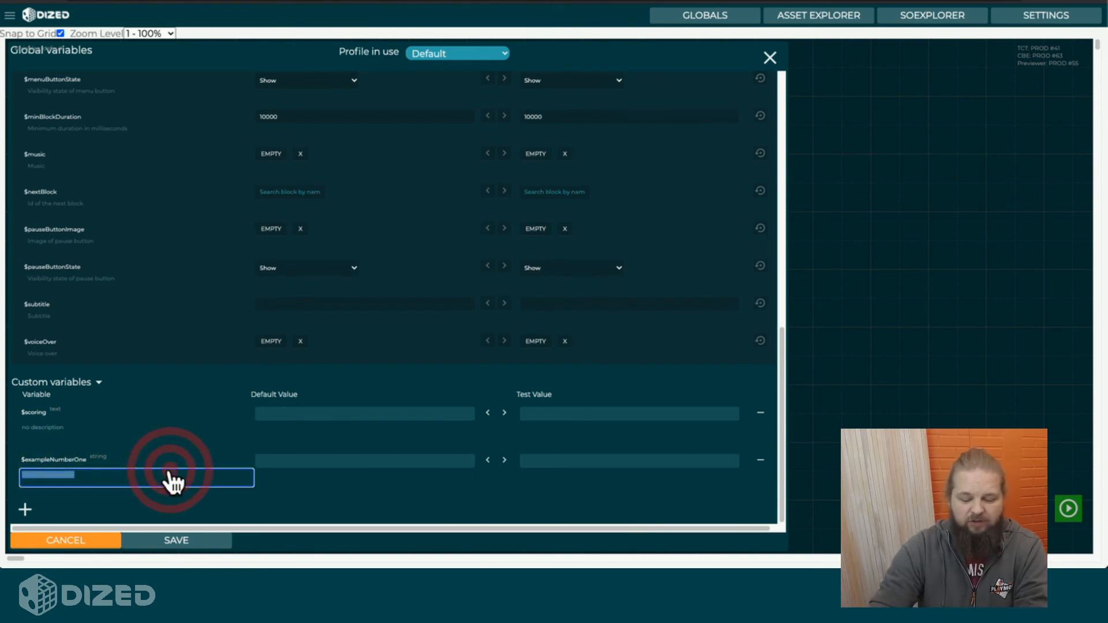
pyautogui.write('I made this ')
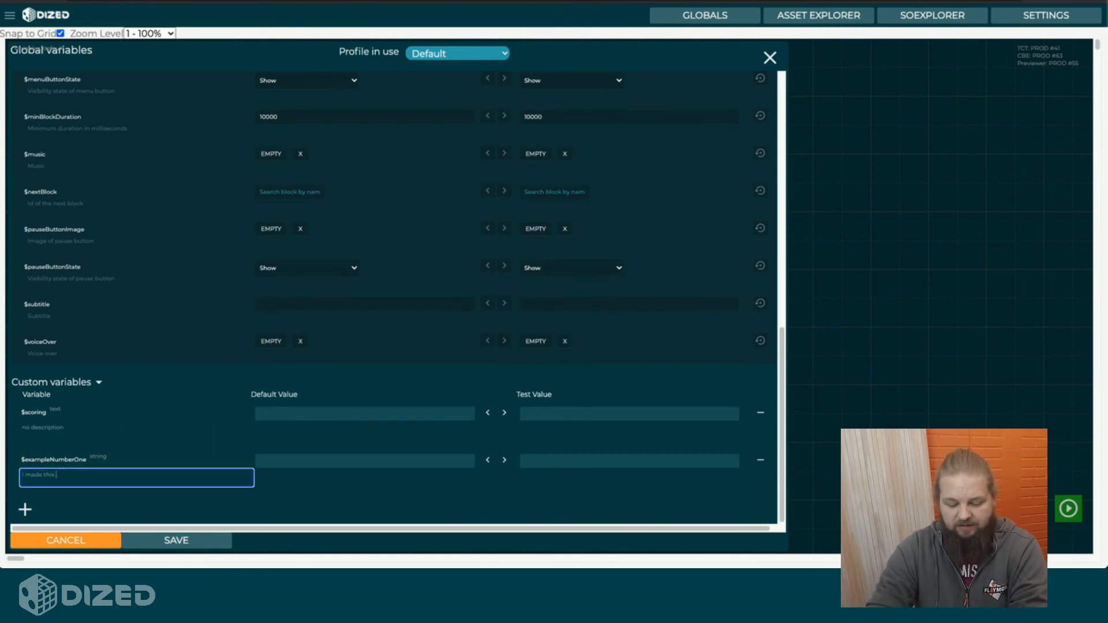
pyautogui.write('as an example')
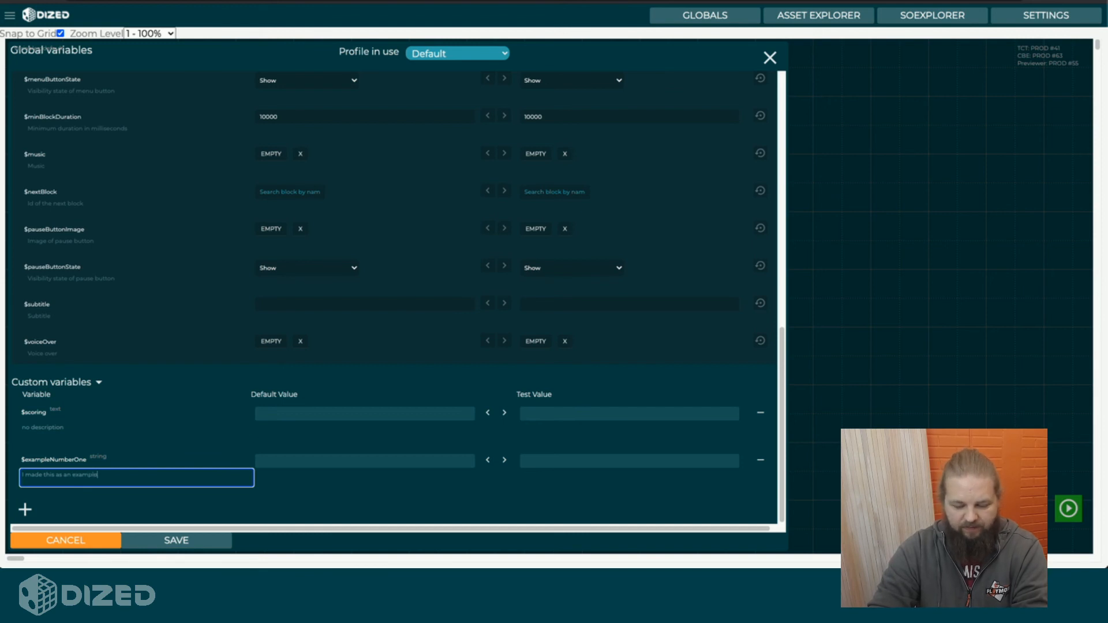
pyautogui.write(' d')
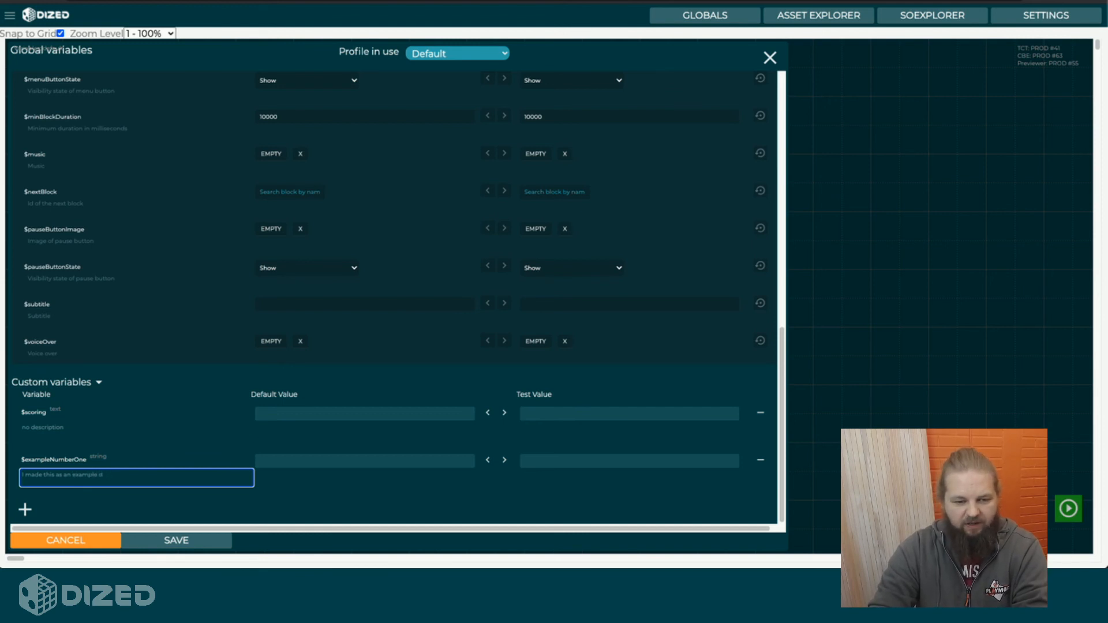
pyautogui.write('urin for a video.')
pyautogui.press('Return')
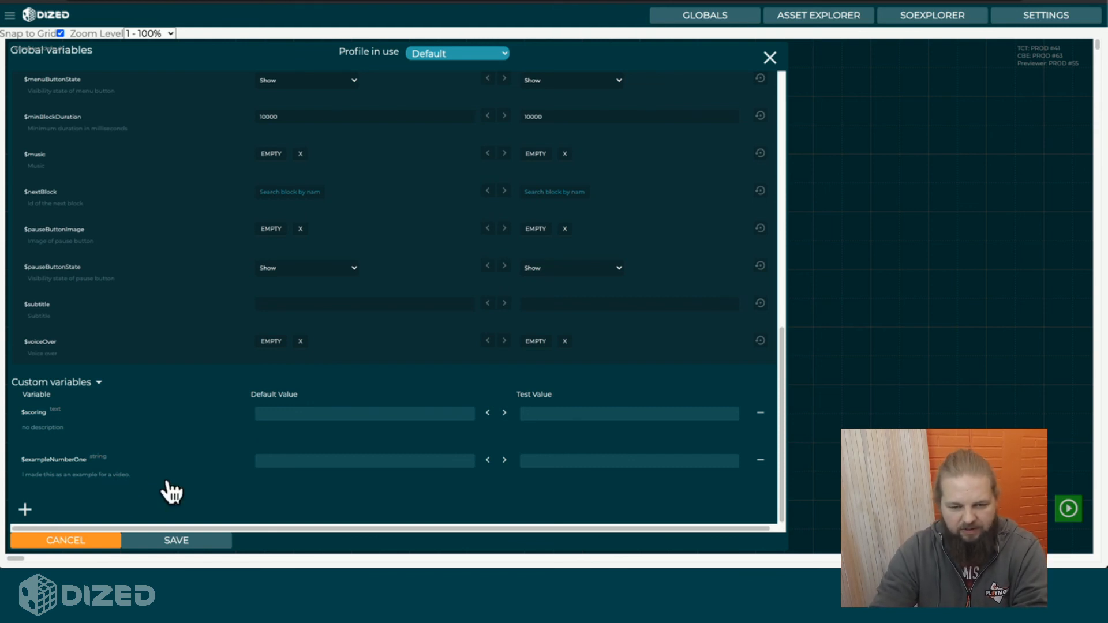
# Change the type of the custom variable $exampleNumberOne to number.
pyautogui.moveTo(266, 460)
pyautogui.mouseDown()
pyautogui.moveTo(327, 460)
pyautogui.moveTo(288, 475)
pyautogui.mouseUp()
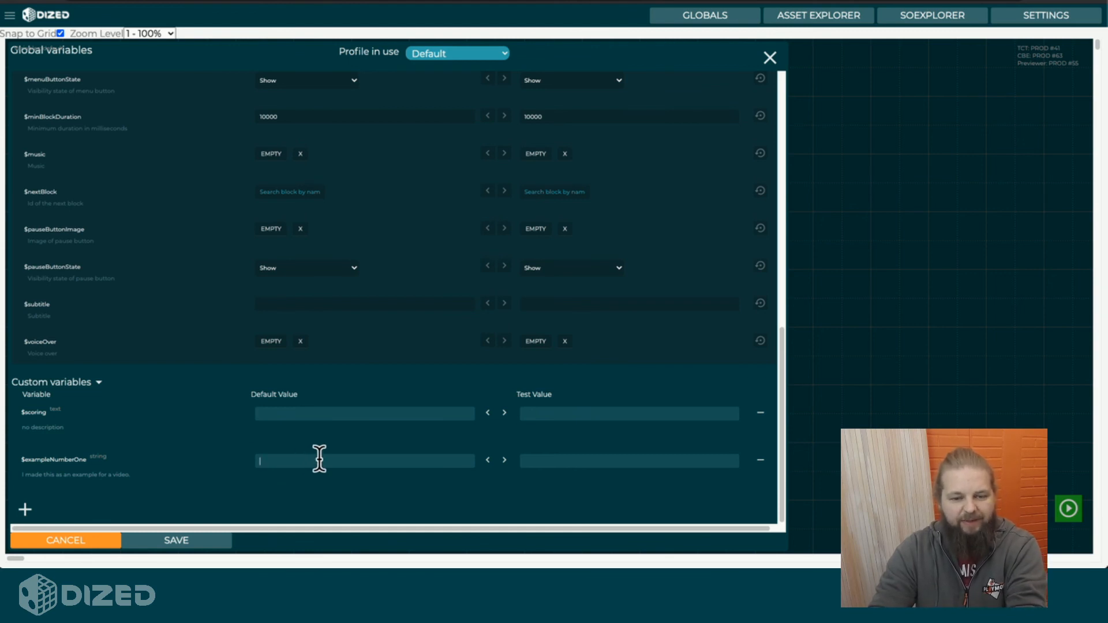
pyautogui.click(113, 457)
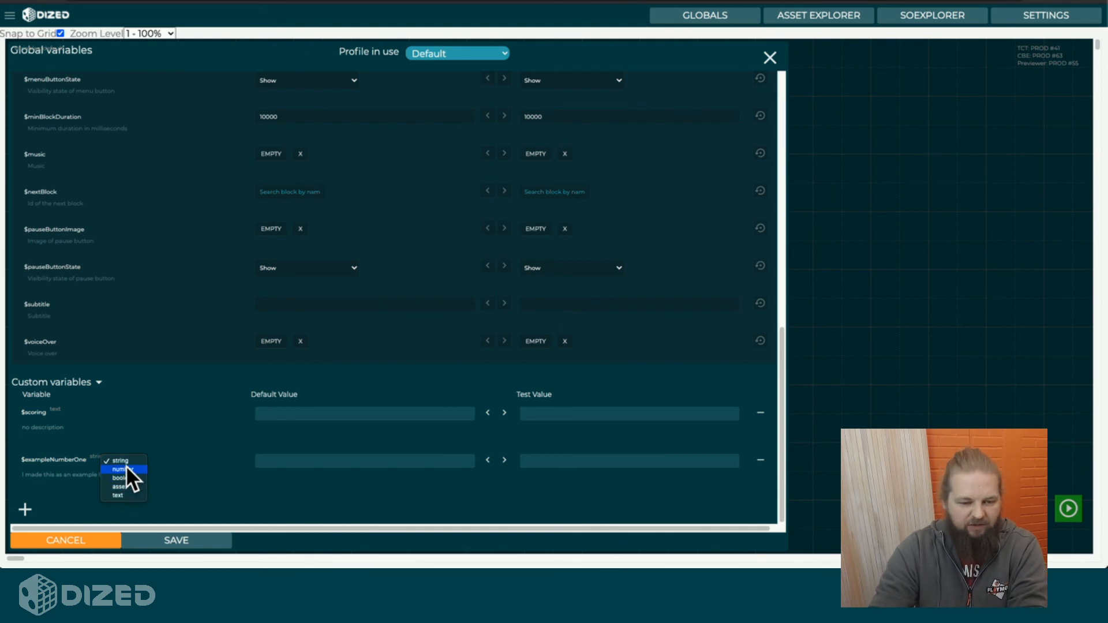
pyautogui.click(144, 469)
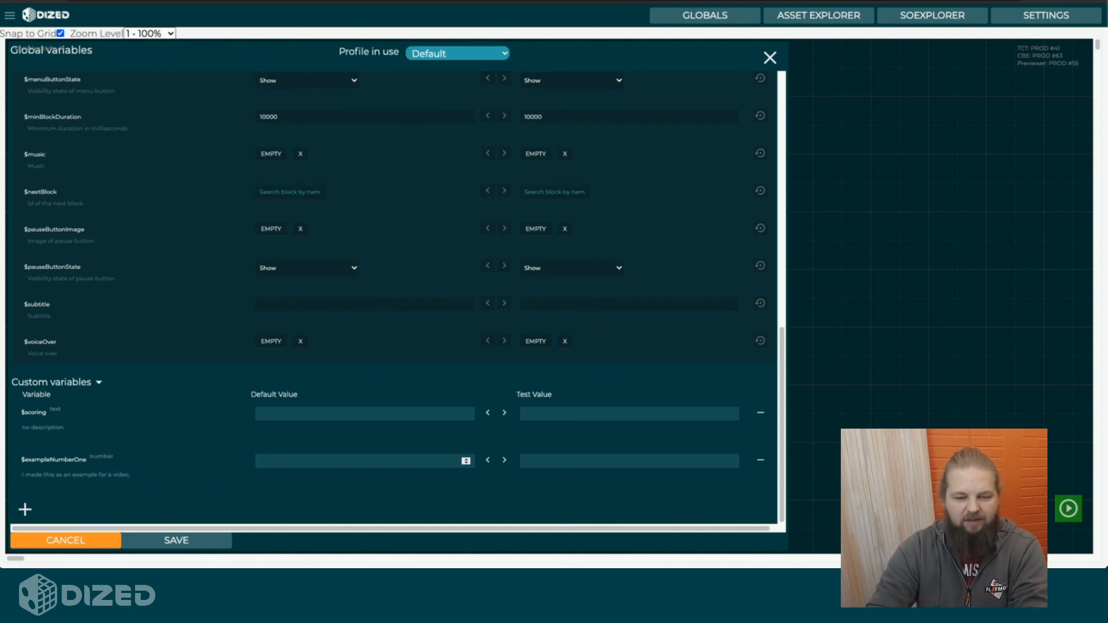
pyautogui.click(277, 461)
pyautogui.write('65378256982563298')
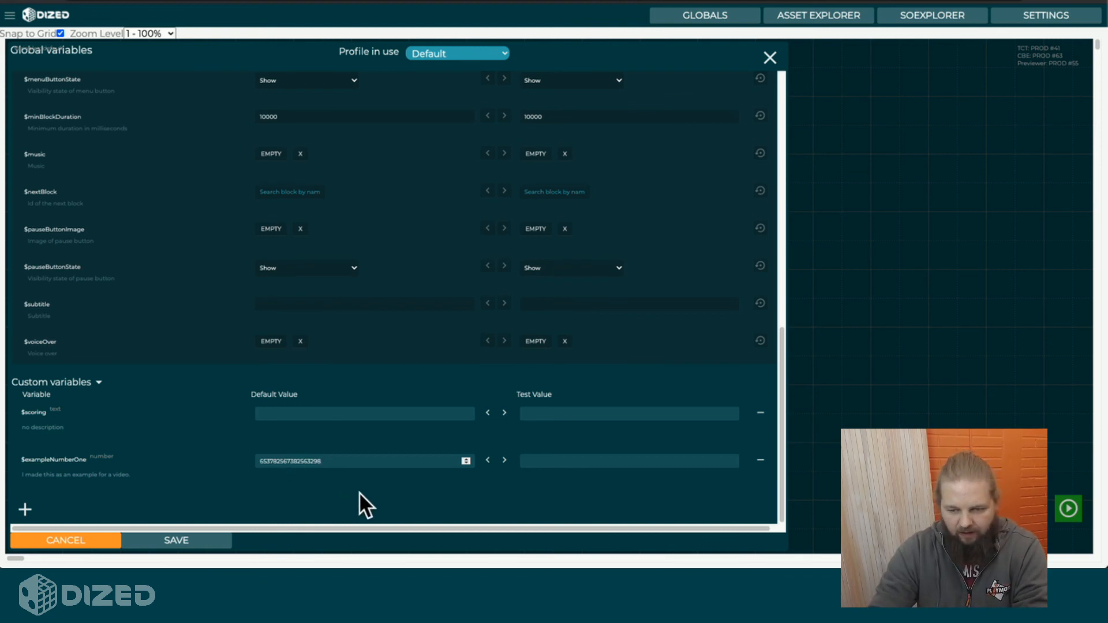
pyautogui.click(504, 460)
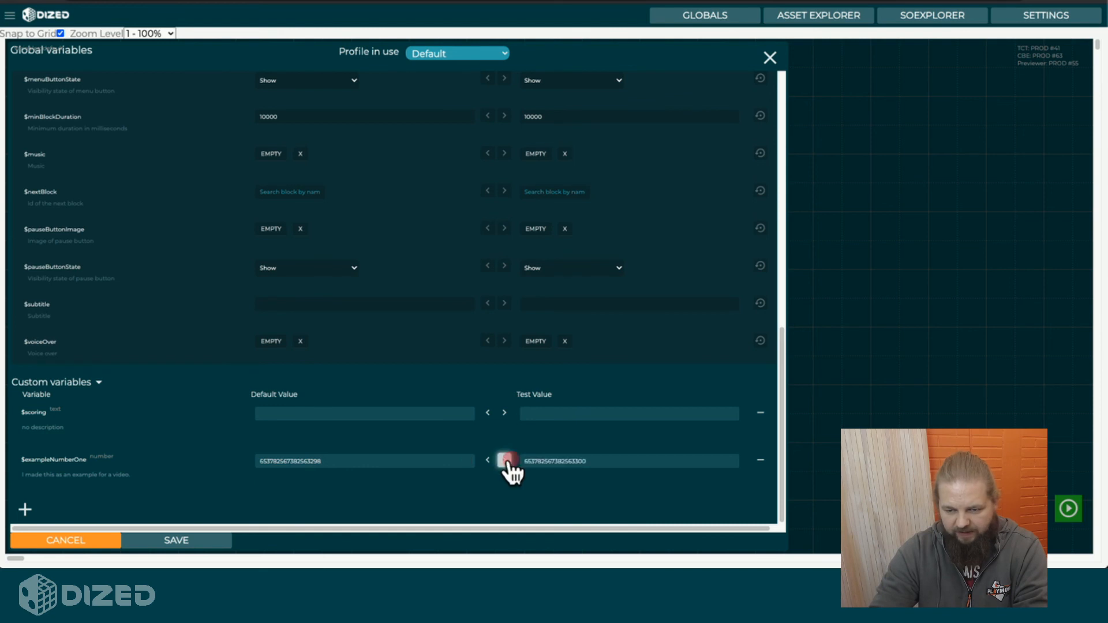
# Delete the custom variable $exampleNumberOne.
pyautogui.click(760, 460)
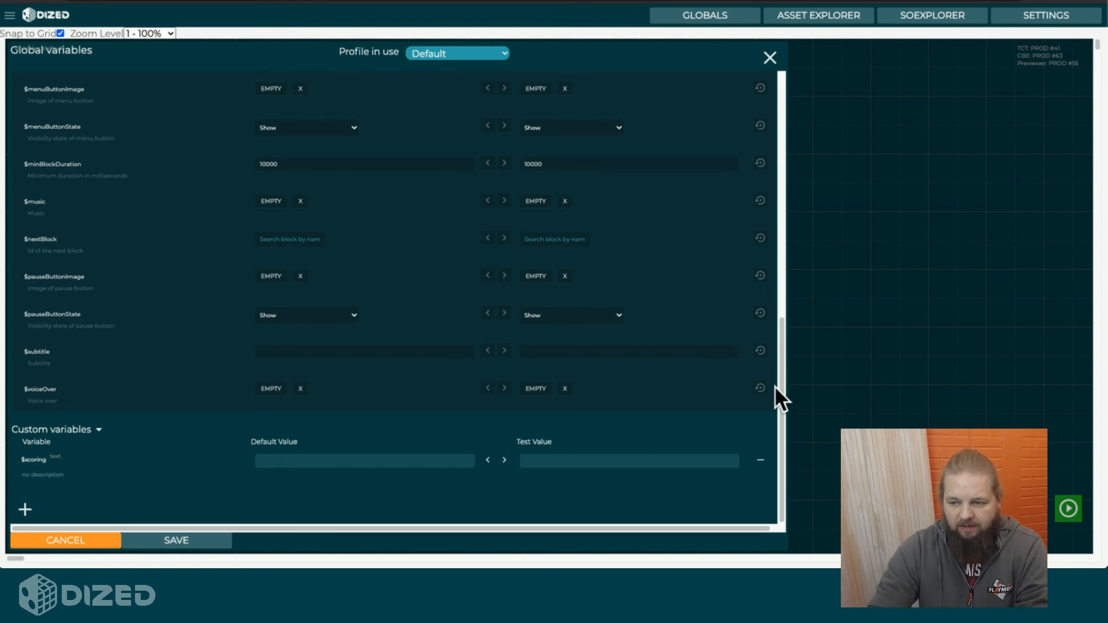
# Reset the system variable $round to its original value and save the global variables.
pyautogui.moveTo(781, 383); pyautogui.dragTo(801, 99)
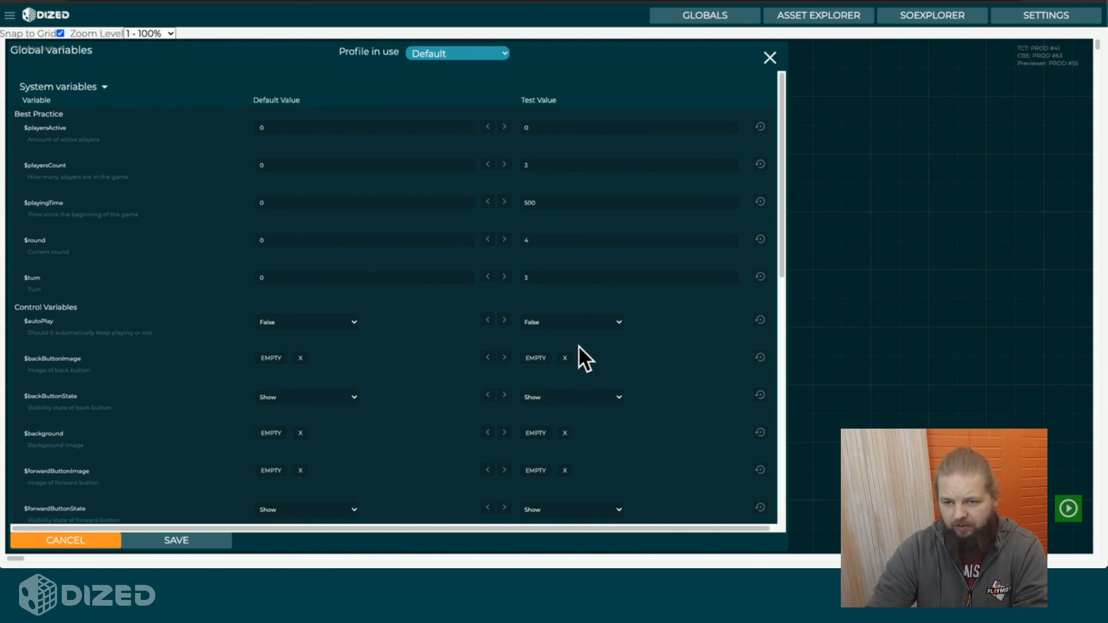
pyautogui.click(760, 240)
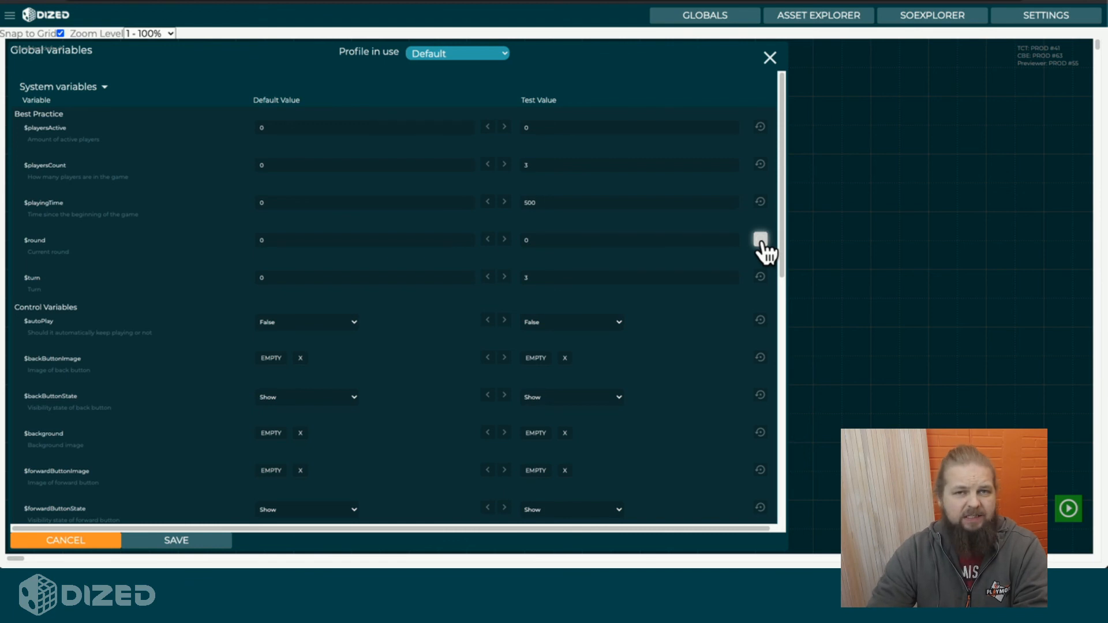
pyautogui.moveTo(781, 200); pyautogui.dragTo(722, 448)
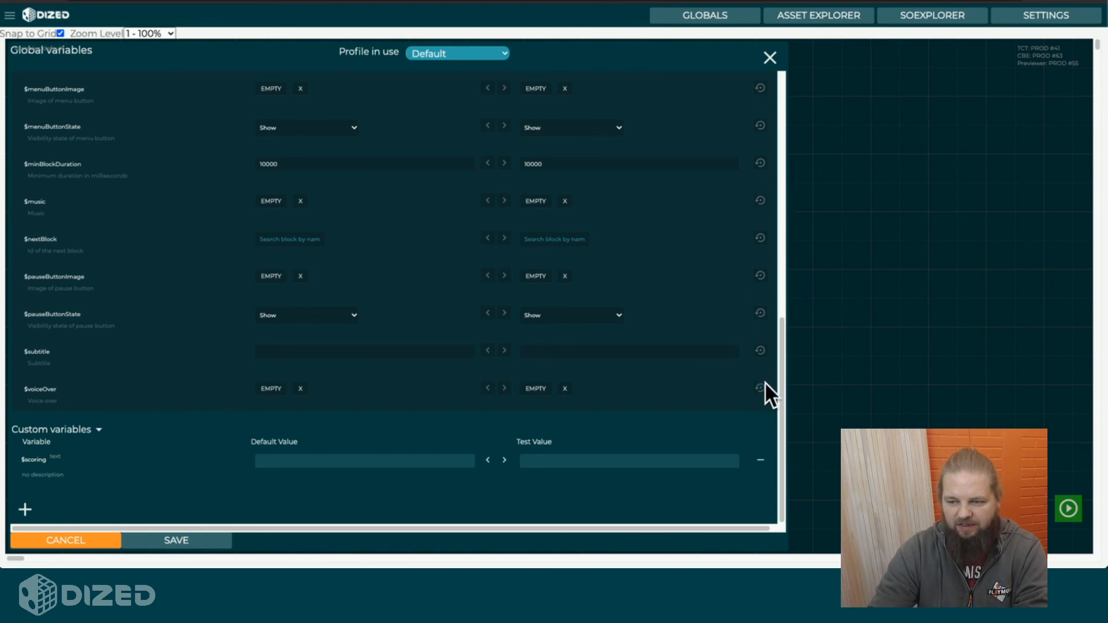
pyautogui.moveTo(782, 391); pyautogui.dragTo(800, 116)
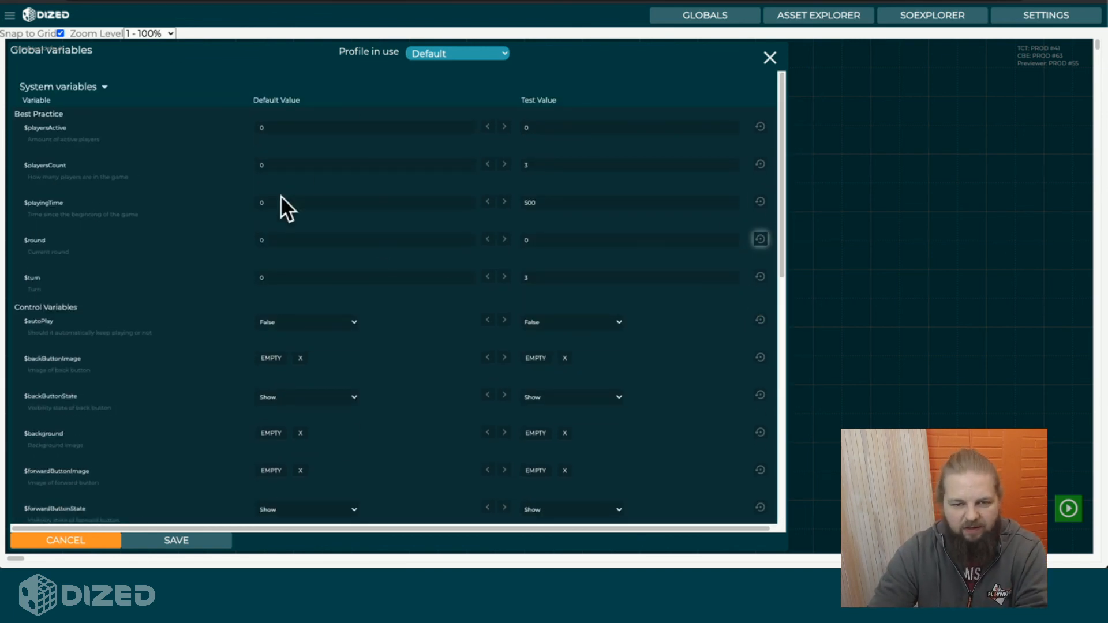
pyautogui.click(503, 239)
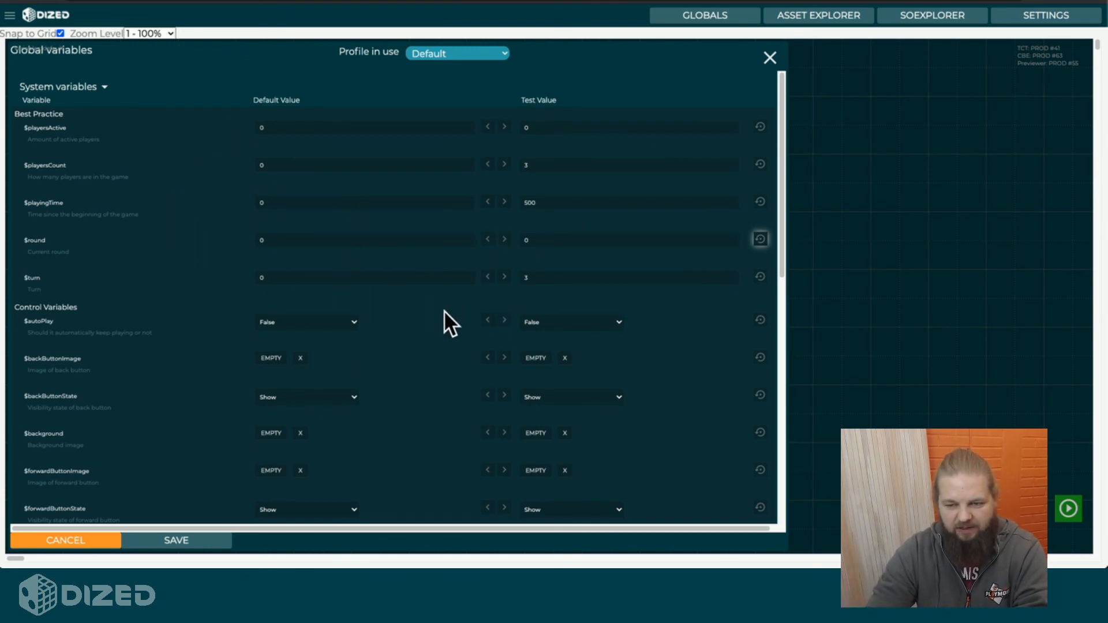
pyautogui.click(150, 544)
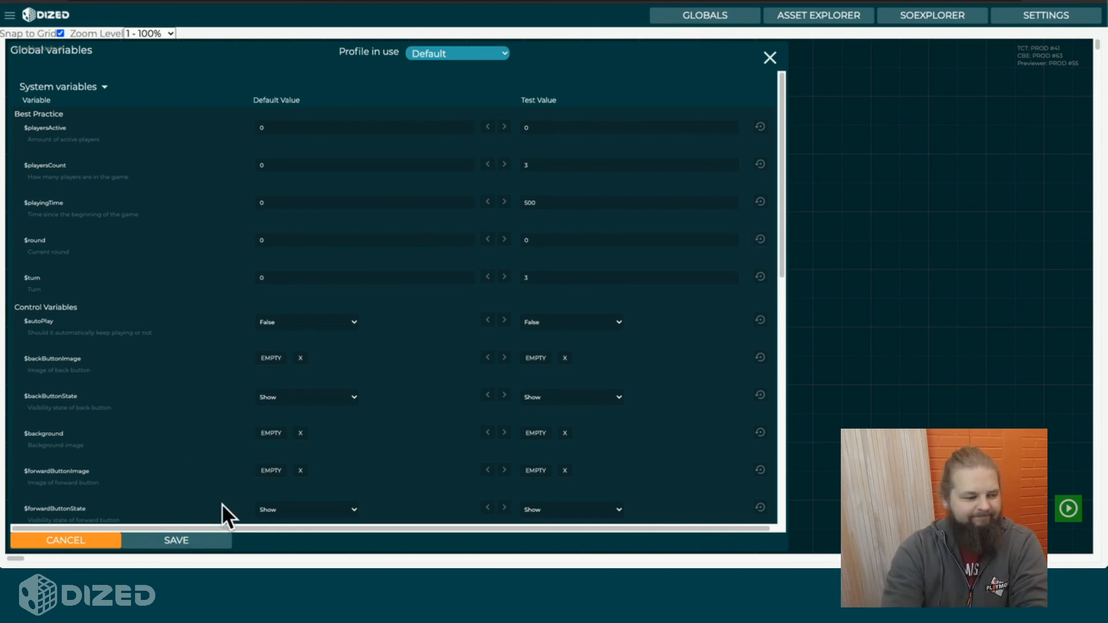